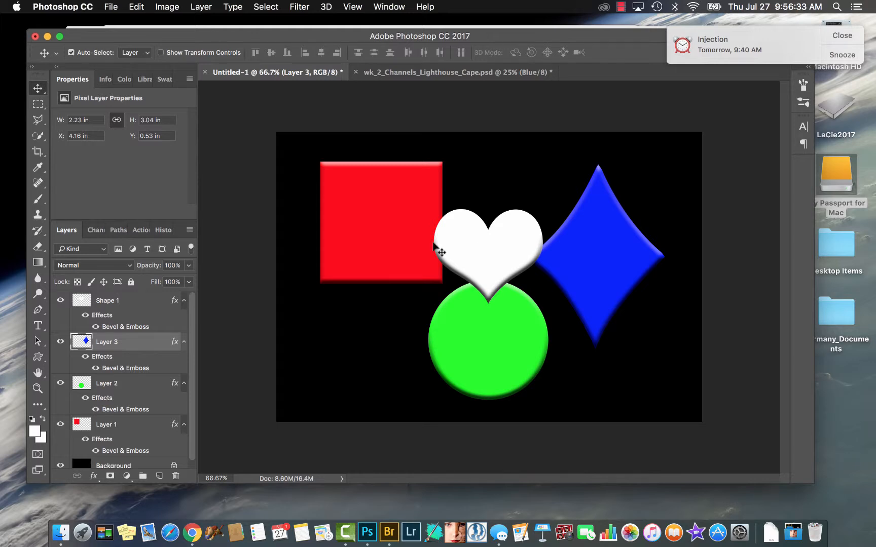
Sample the square's red as the foreground color for the Brush and inspect its values in the Color Picker
key("b")
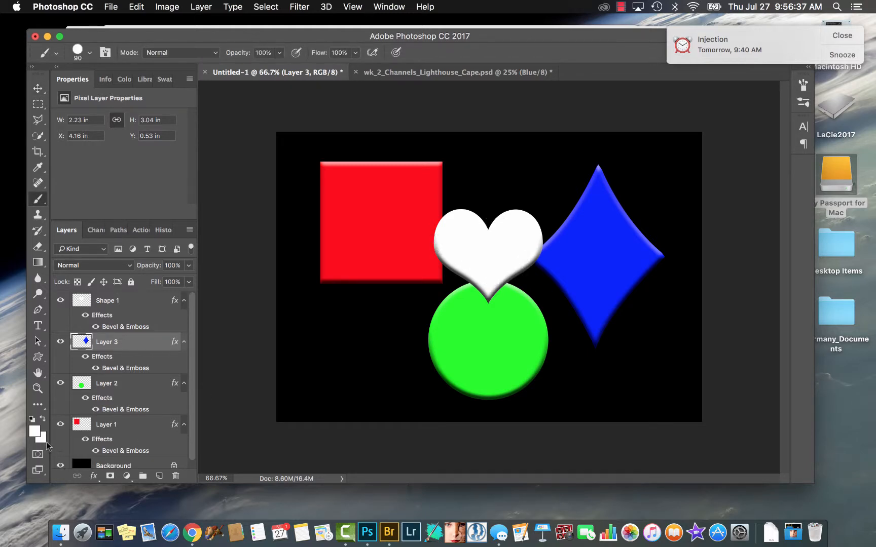
left_click(34, 431)
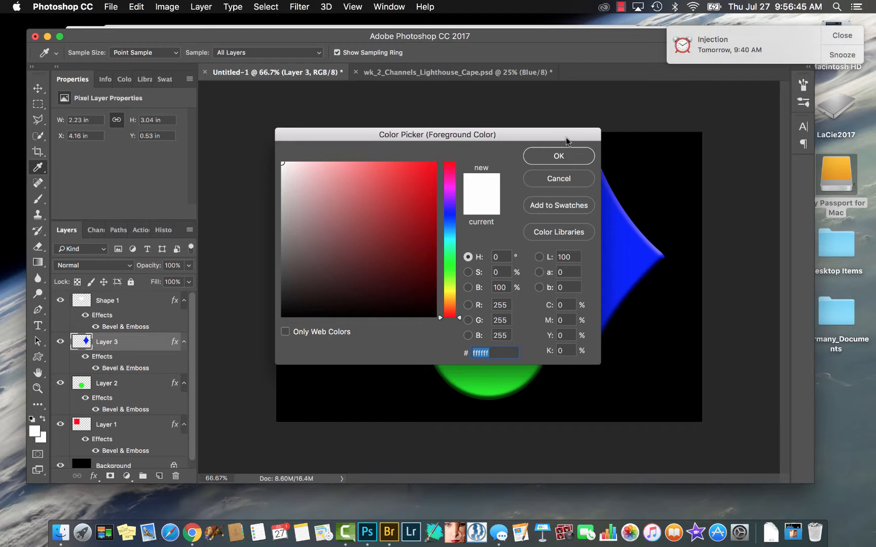
left_click(560, 157)
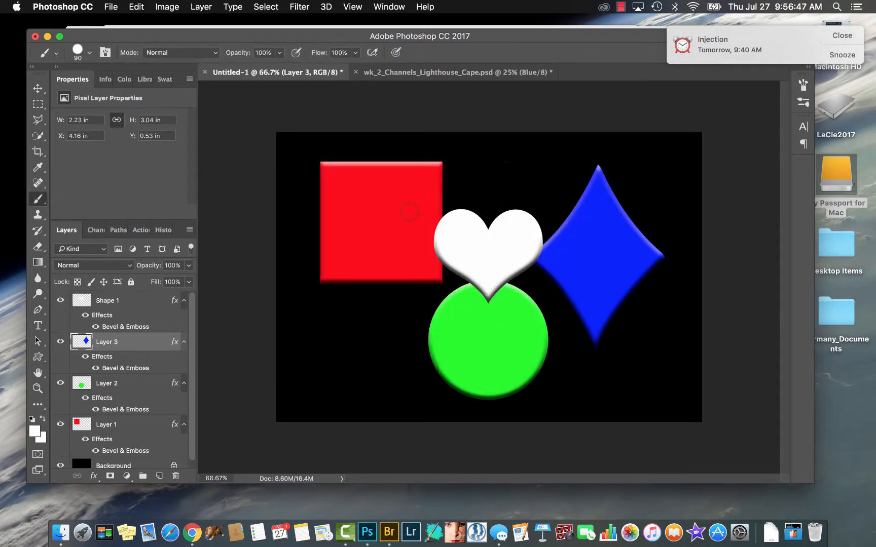
left_click(397, 207, "alt")
left_click(34, 432)
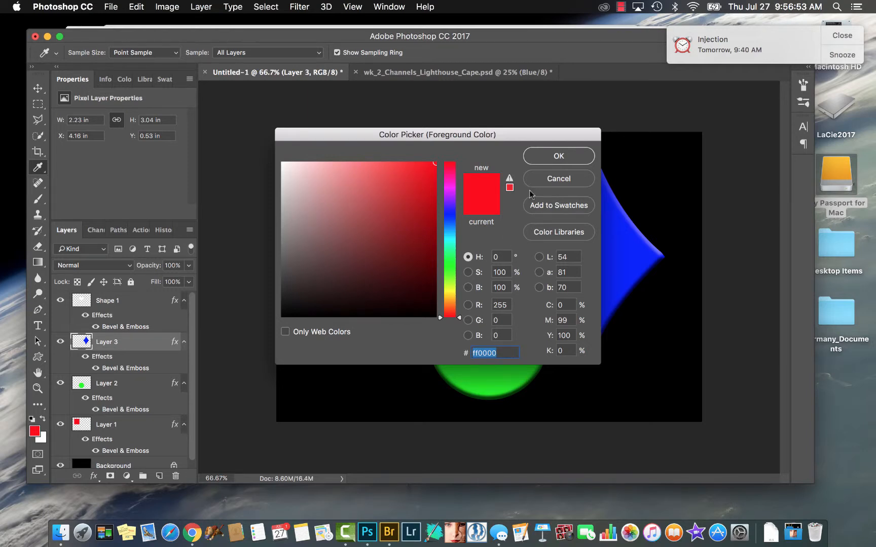
left_click(546, 157)
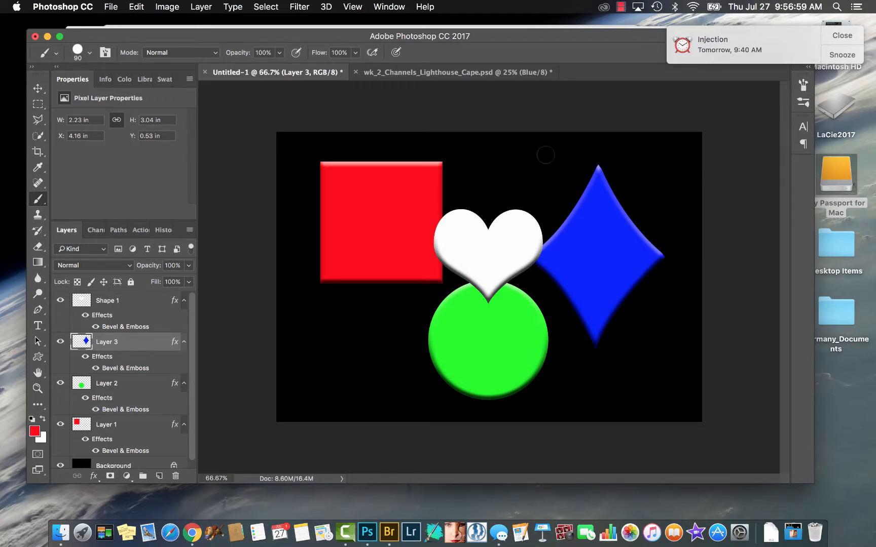
left_click(829, 29)
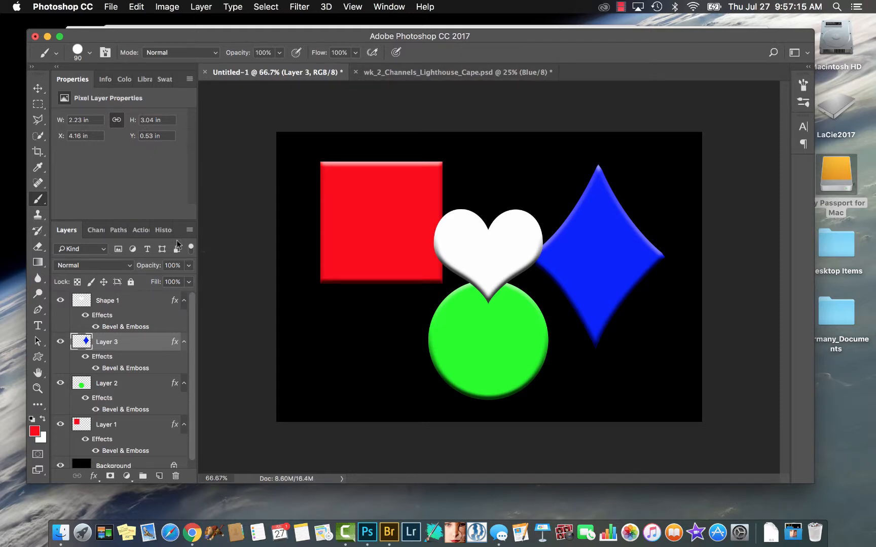
Examine the Red, Green and Blue channels one by one and return to the RGB composite
left_click(97, 231)
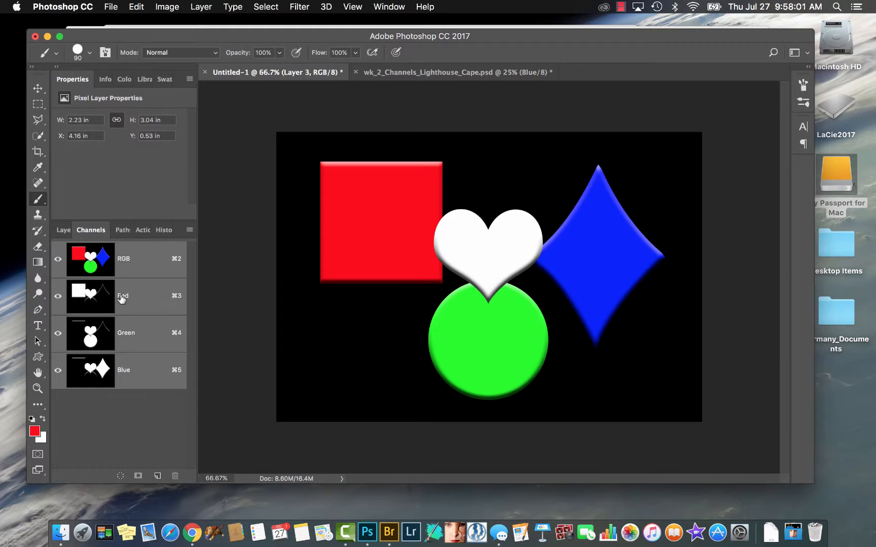
left_click(100, 297)
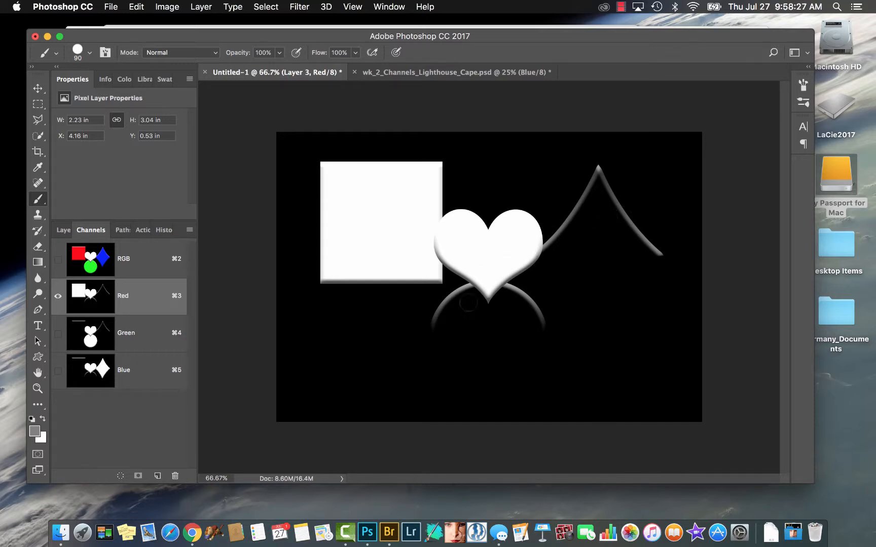
left_click(92, 334)
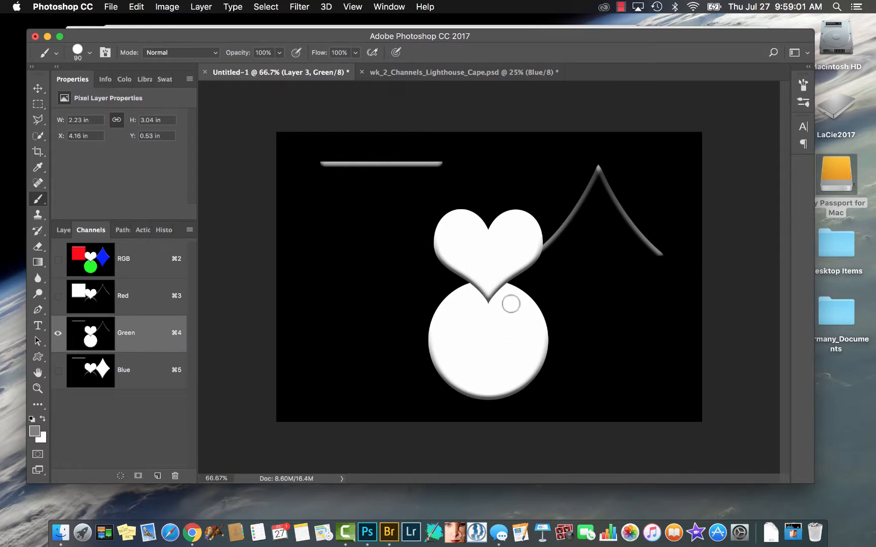
left_click(101, 369)
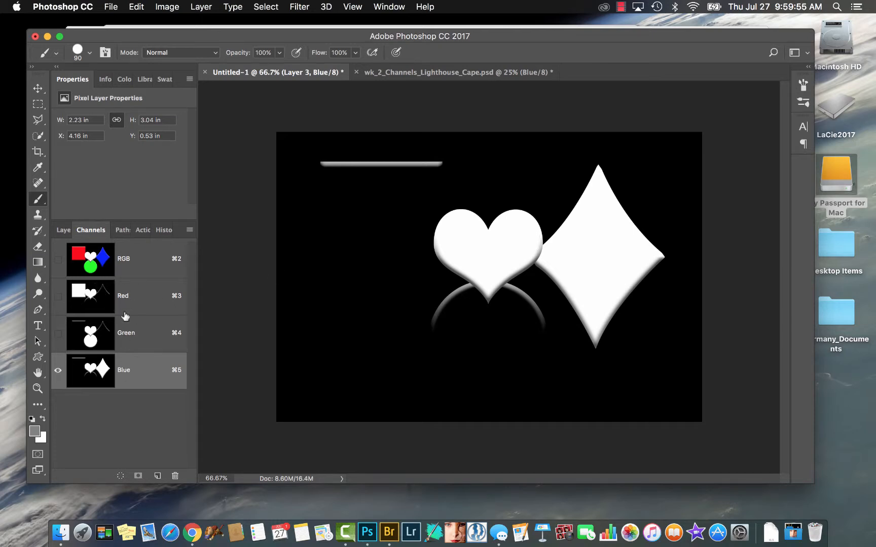
left_click(126, 262)
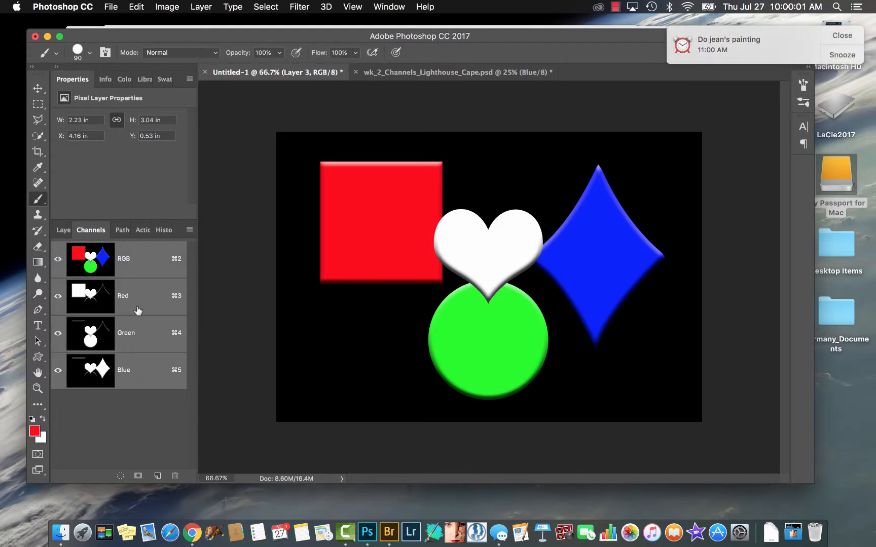
left_click(836, 39)
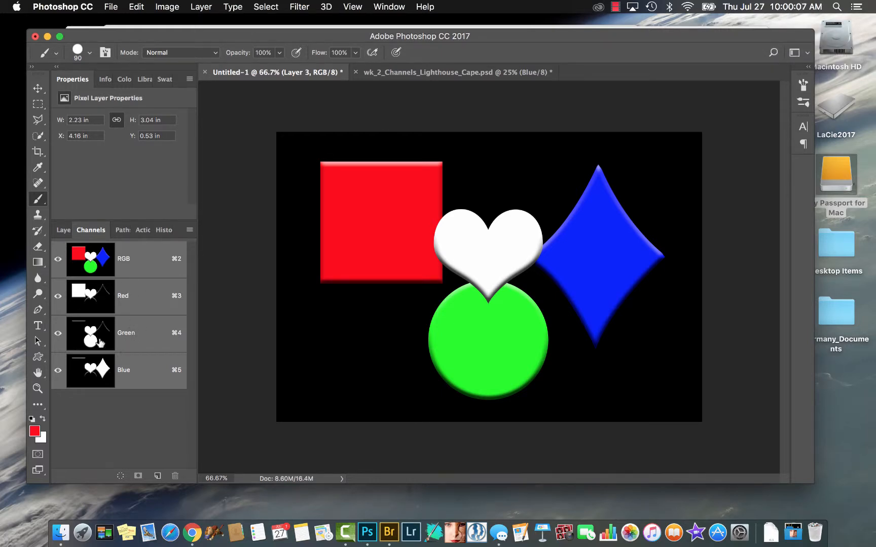
Apply Curves to the Red channel only, bending the curve down to input 215 and output 107
left_click(108, 303)
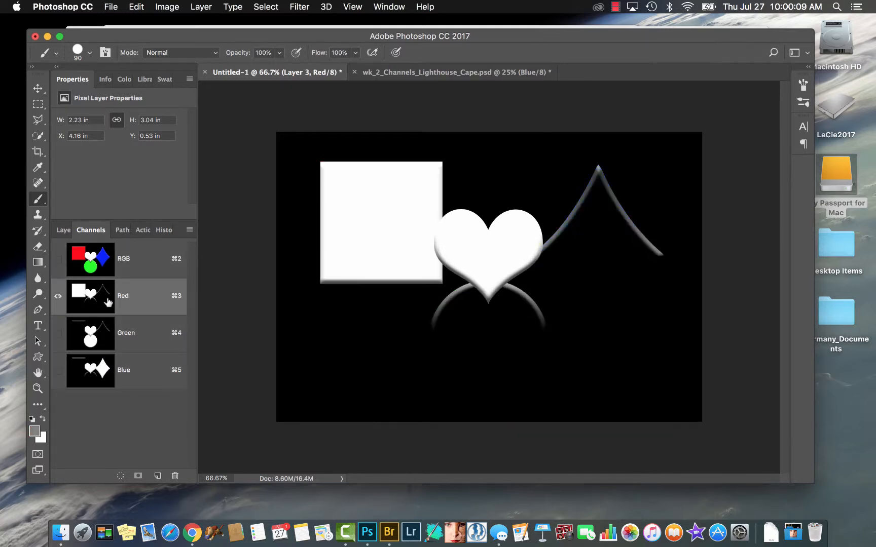
key("super+m")
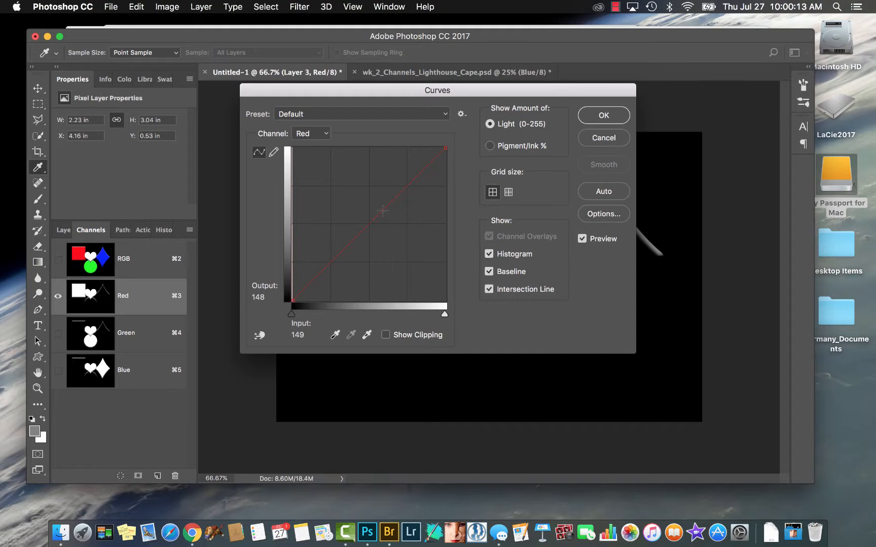
left_click_drag(377, 215, 422, 236)
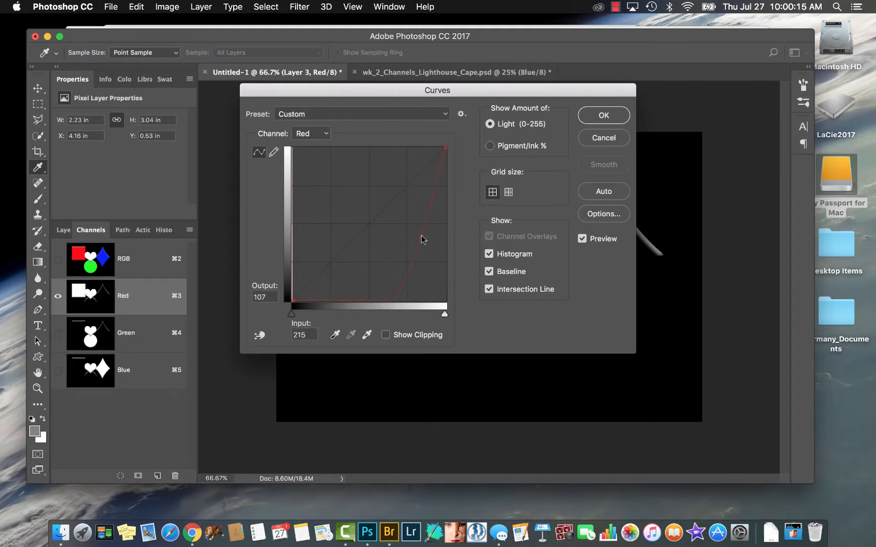
left_click(598, 115)
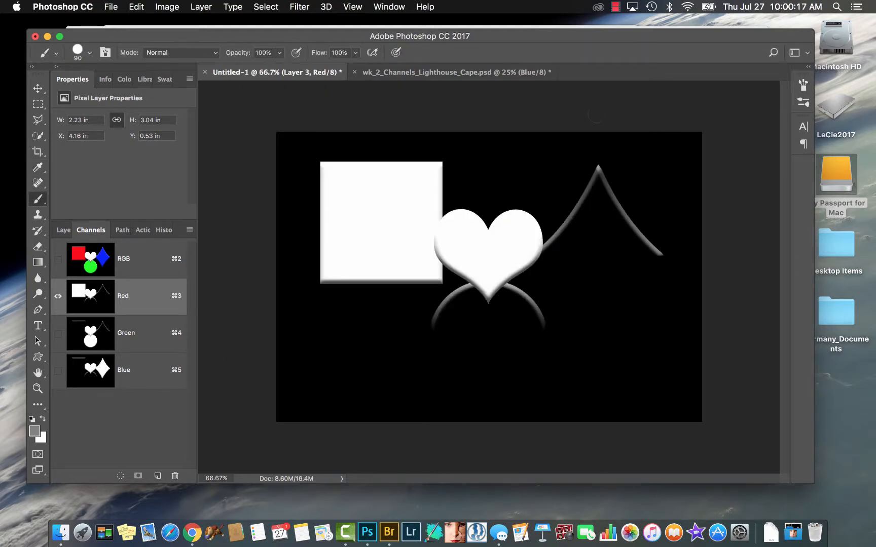
Apply a second Curves adjustment to the Red channel, lowering the white endpoint's output at input 255
key("super+m")
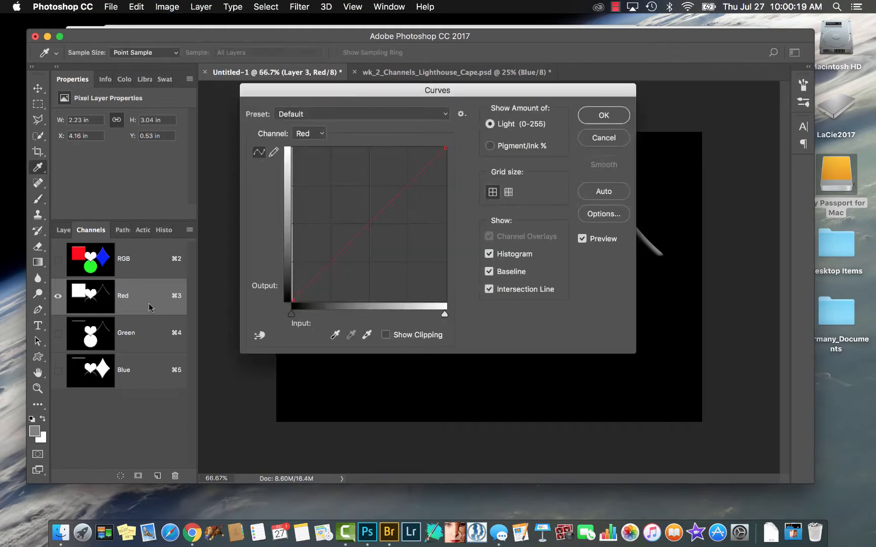
left_click_drag(374, 90, 591, 189)
left_click(534, 232)
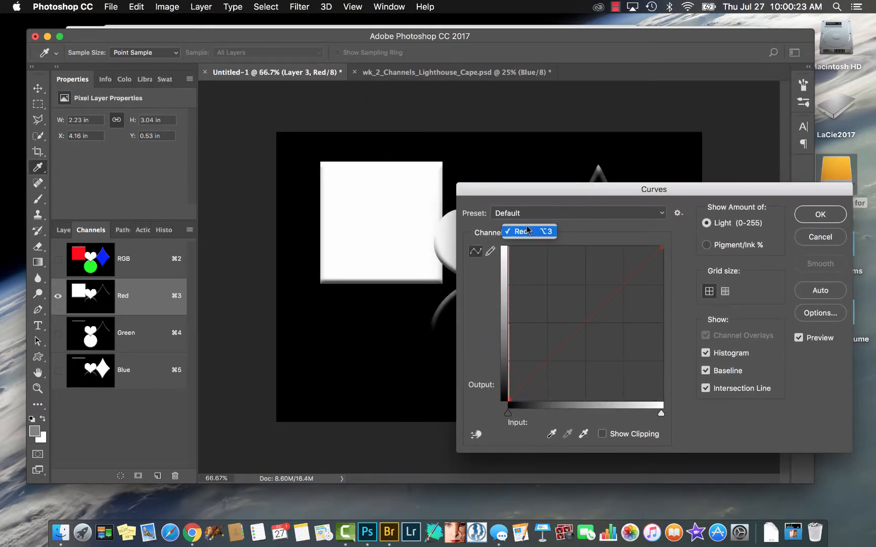
left_click(528, 231)
left_click_drag(661, 247, 674, 339)
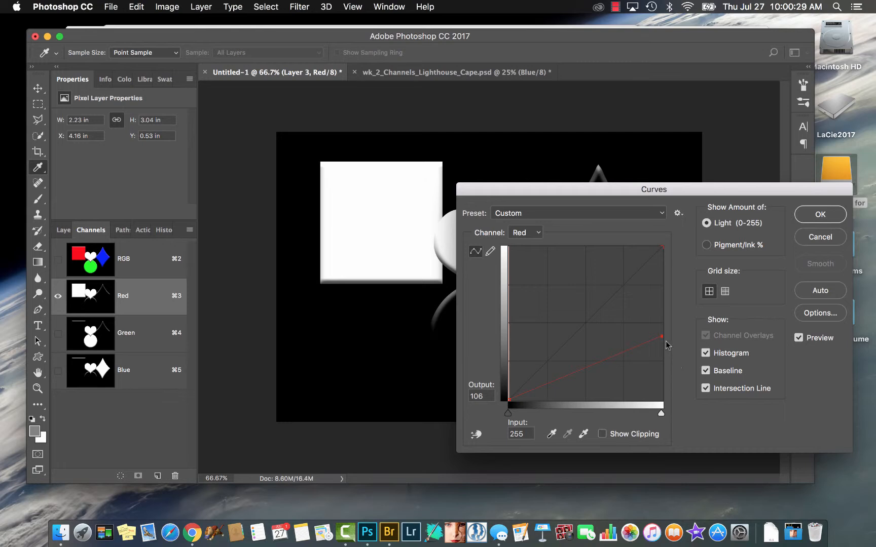
left_click_drag(662, 337, 671, 377)
left_click(801, 214)
key("b")
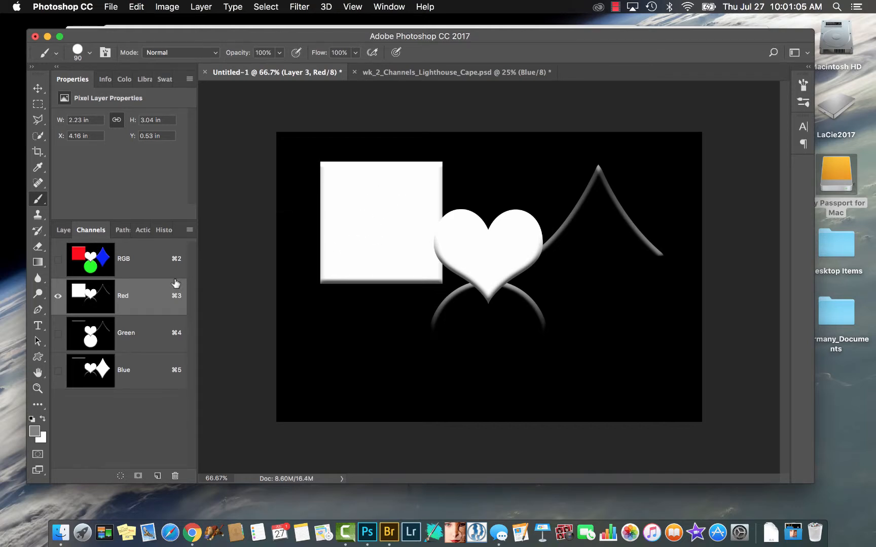
Apply a Gaussian Blur with a 1.0 pixel radius to the Red channel and return to the RGB composite
left_click(172, 7)
mouse_move(299, 7)
mouse_move(305, 151)
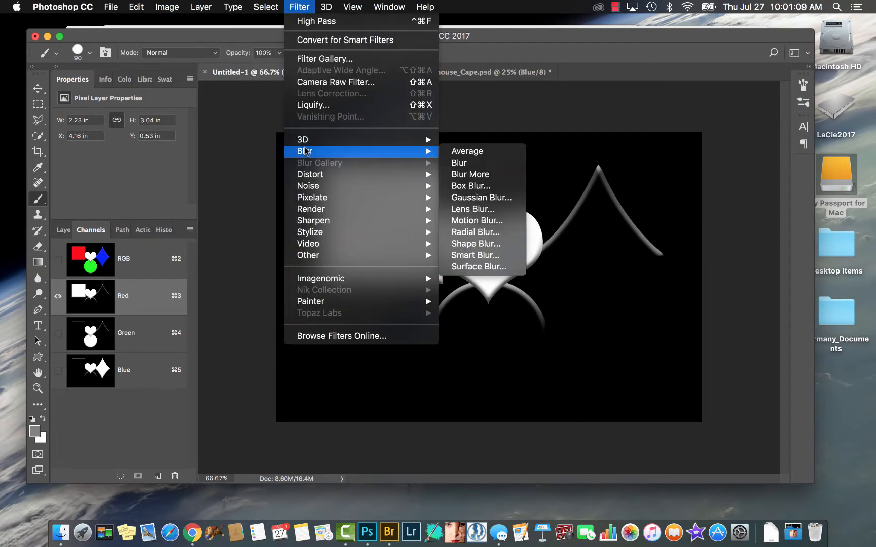
left_click(501, 198)
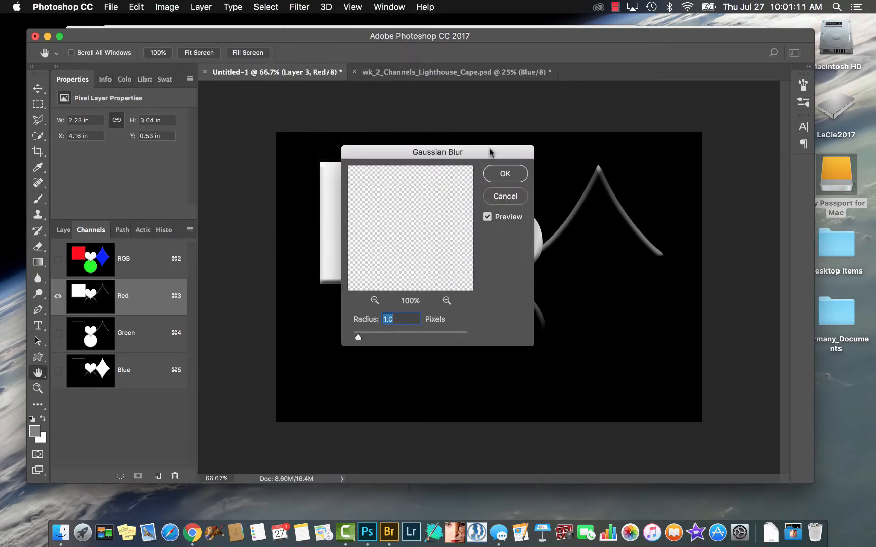
left_click_drag(491, 151, 745, 171)
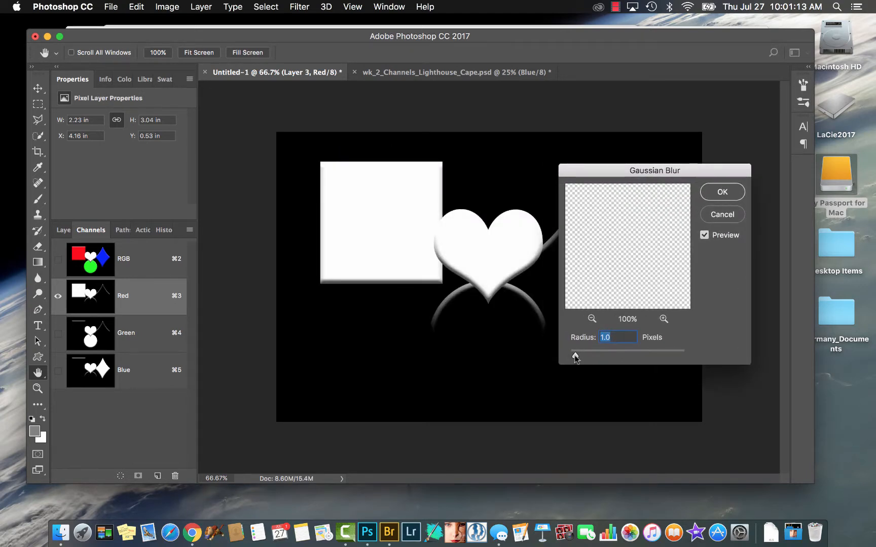
left_click(719, 193)
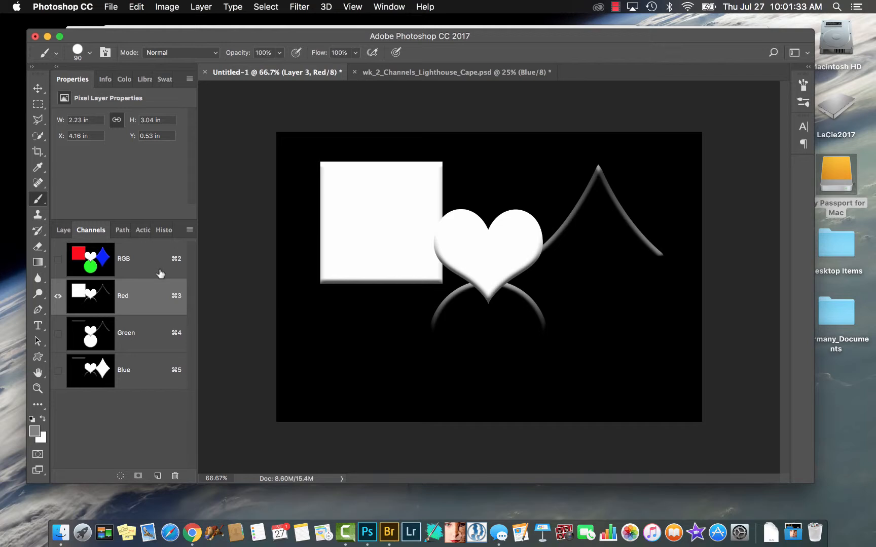
left_click(141, 265)
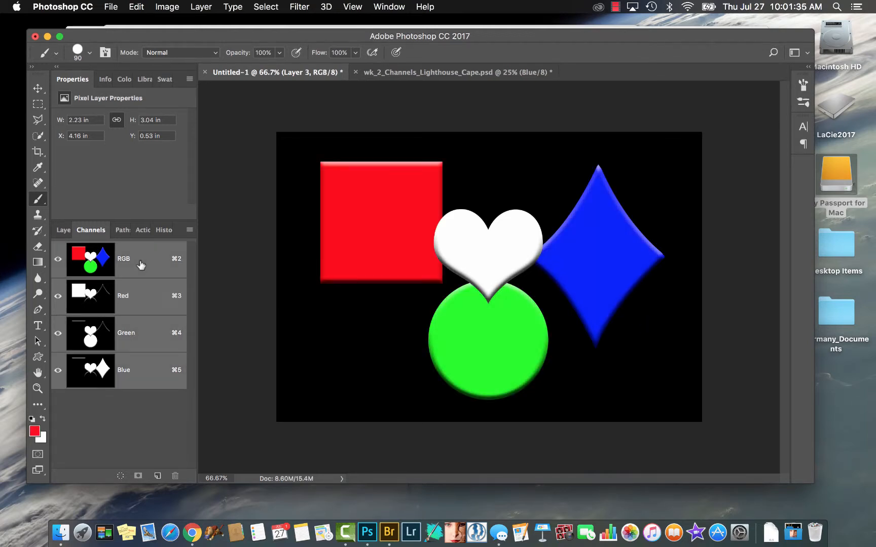
Make a rectangular selection over the square in the Red channel and deselect it
left_click(123, 295)
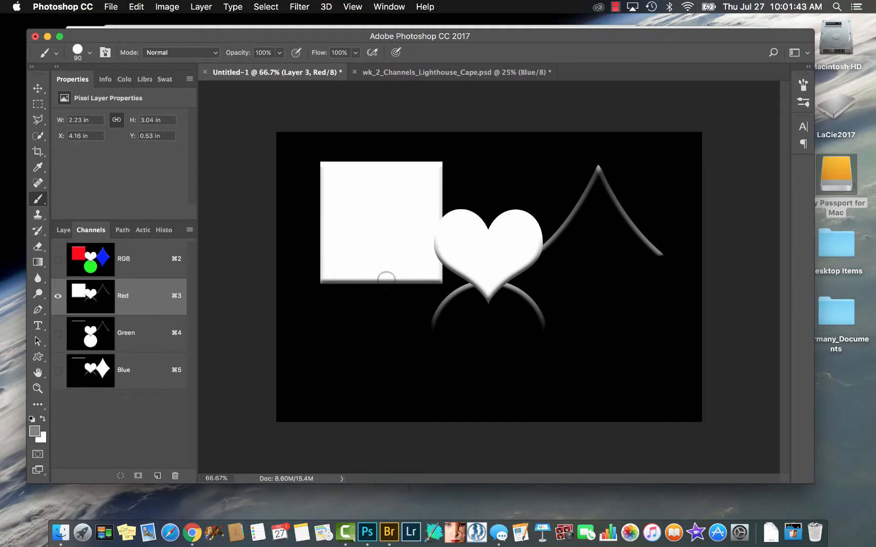
key("m")
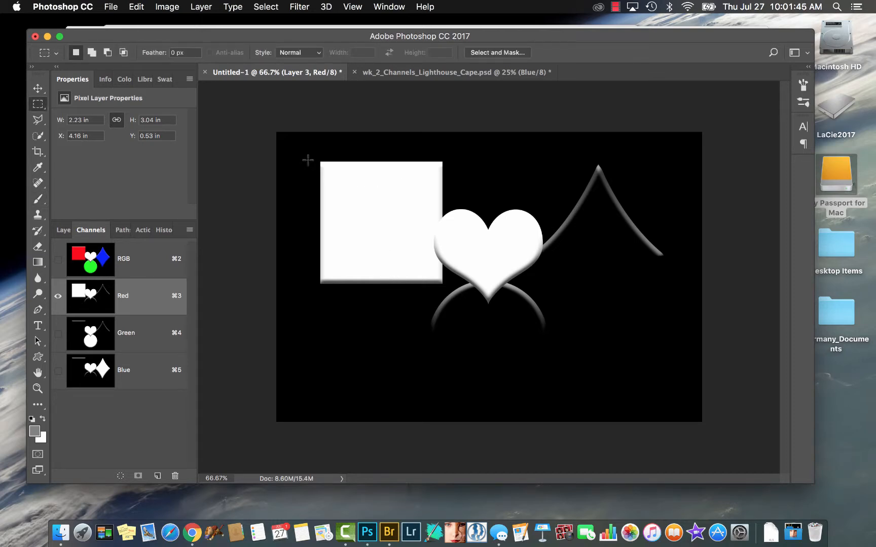
mouse_move(301, 154)
left_mouse_down()
mouse_move(419, 274)
mouse_move(413, 294)
left_mouse_up()
key("alt")
key("super+d")
Duplicate the Blue channel and rename the copy "Alpha channel Blue"
left_click_drag(99, 372, 158, 475)
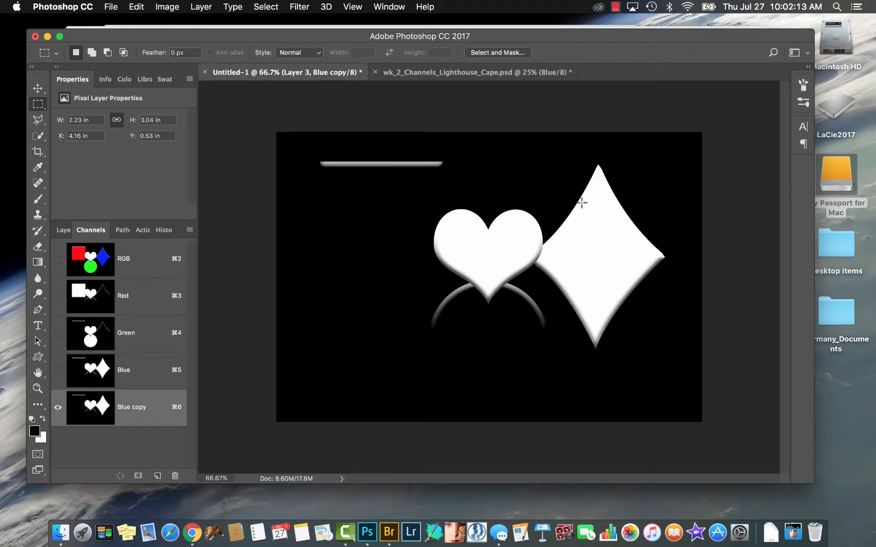
double_click(138, 405)
type("Alpha channel")
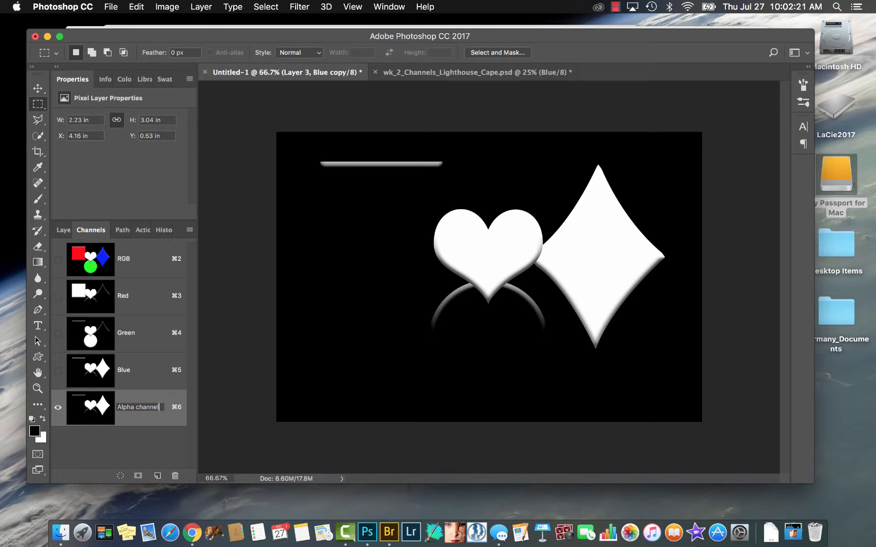
type(" Blue")
key("Return")
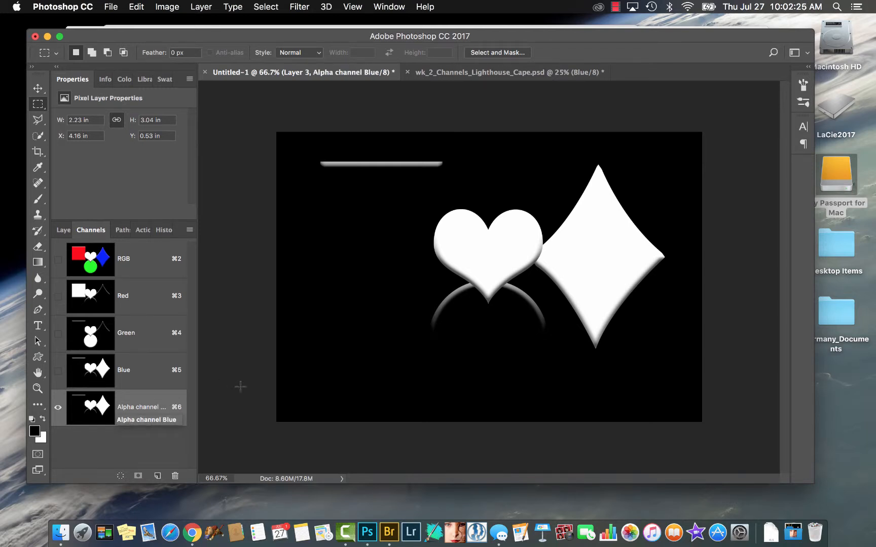
Paint the heart, arc and horizontal bar black in the alpha channel, enlarging the brush to 175, so only the diamond stays white
key("b")
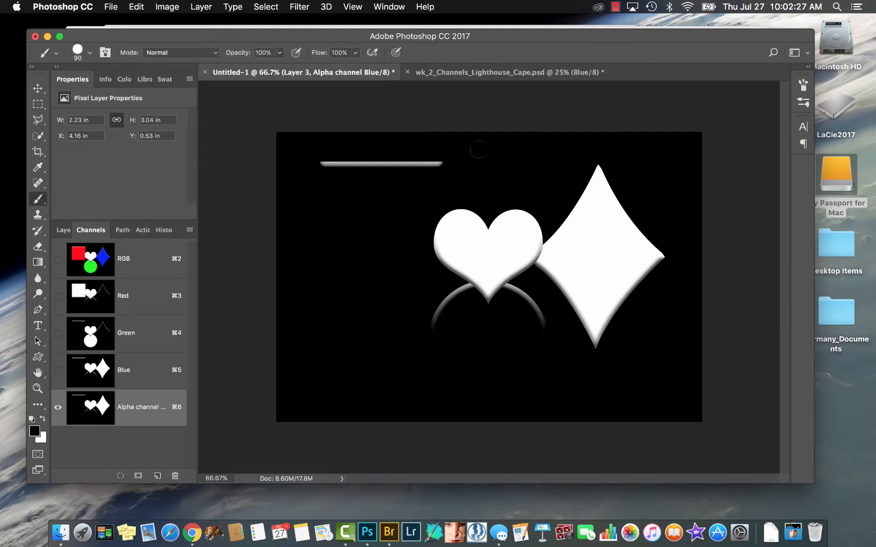
mouse_move(470, 192)
left_mouse_down()
mouse_move(497, 213)
mouse_move(506, 201)
mouse_move(523, 225)
mouse_move(541, 215)
mouse_move(515, 255)
mouse_move(518, 247)
mouse_move(528, 247)
mouse_move(525, 258)
mouse_move(532, 247)
mouse_move(515, 280)
mouse_move(556, 350)
mouse_move(511, 312)
mouse_move(489, 237)
mouse_move(497, 283)
mouse_move(506, 247)
mouse_move(486, 251)
mouse_move(438, 143)
mouse_move(364, 167)
mouse_move(379, 159)
mouse_move(319, 162)
left_mouse_up()
key("bracketright")
key("bracketright")
key("bracketright")
key("bracketright")
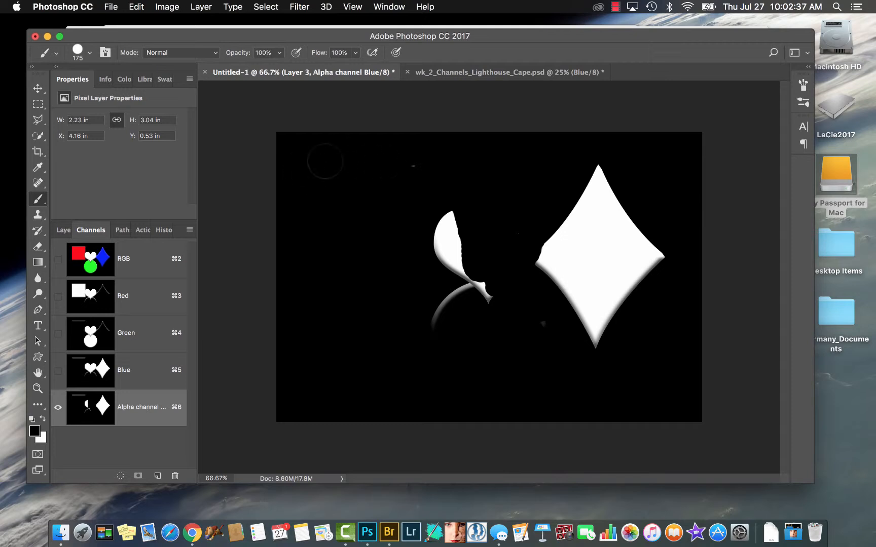
mouse_move(408, 175)
left_mouse_down()
mouse_move(456, 219)
mouse_move(496, 309)
mouse_move(453, 303)
left_mouse_up()
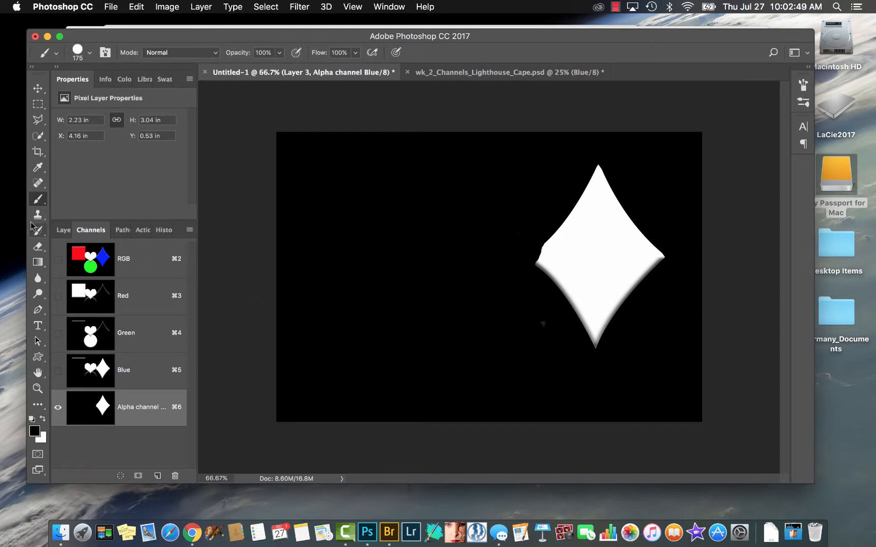
left_click(59, 231)
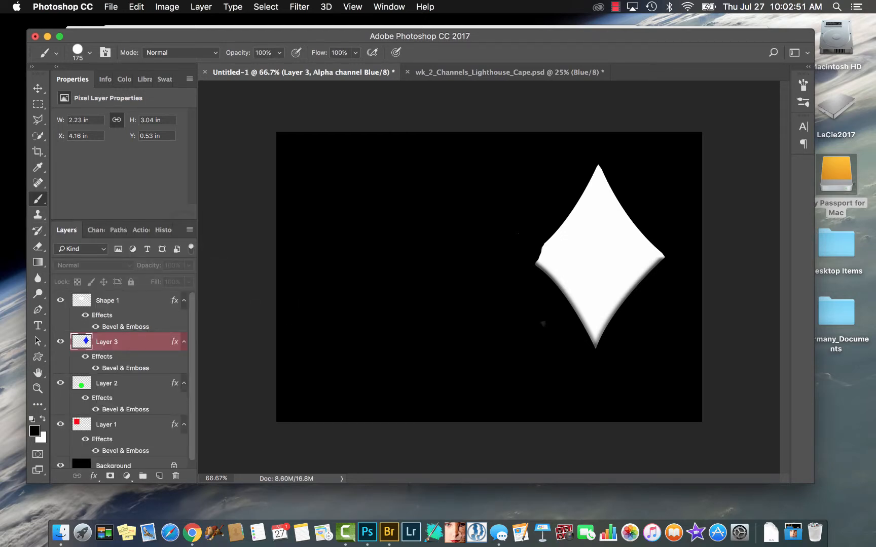
left_click(92, 230)
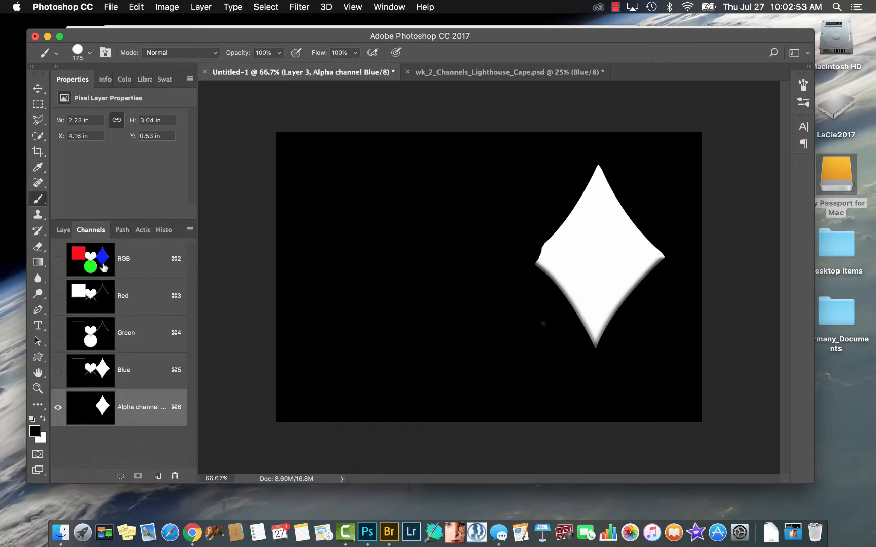
Return to the RGB composite and load "Alpha channel Blue" as a new selection
left_click(100, 259)
left_click(65, 231)
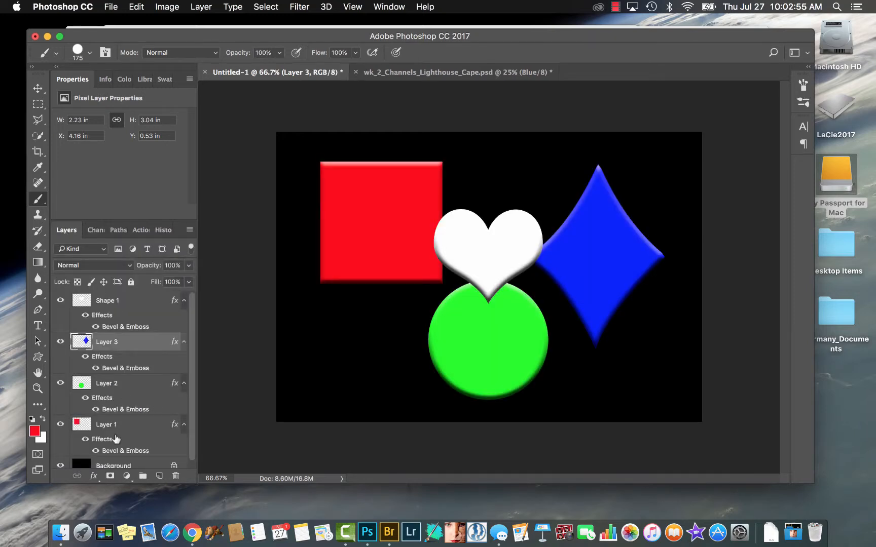
scroll(117, 437, "down", 1)
left_click(273, 11)
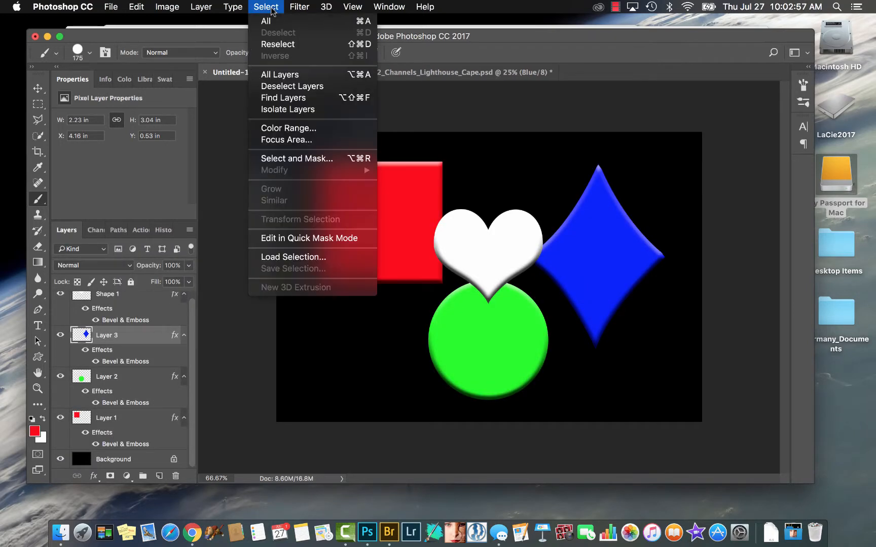
left_click(285, 257)
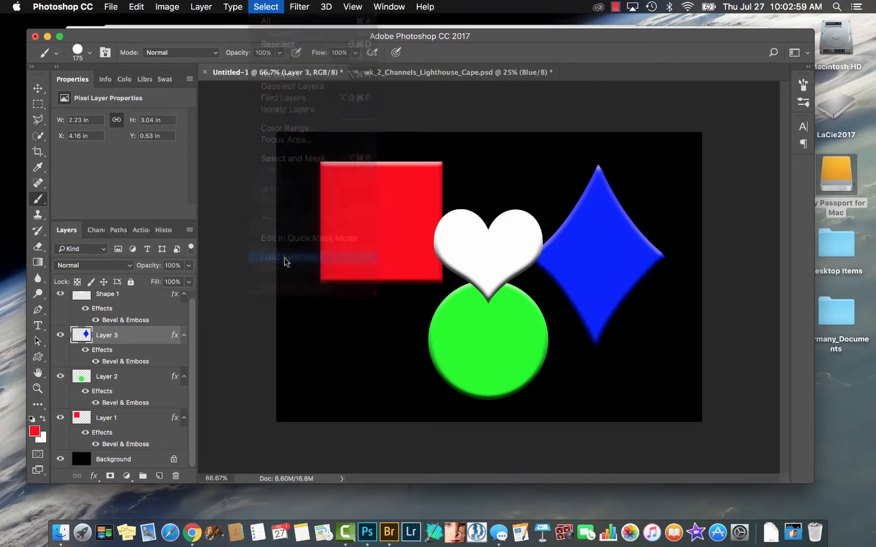
left_click(428, 212)
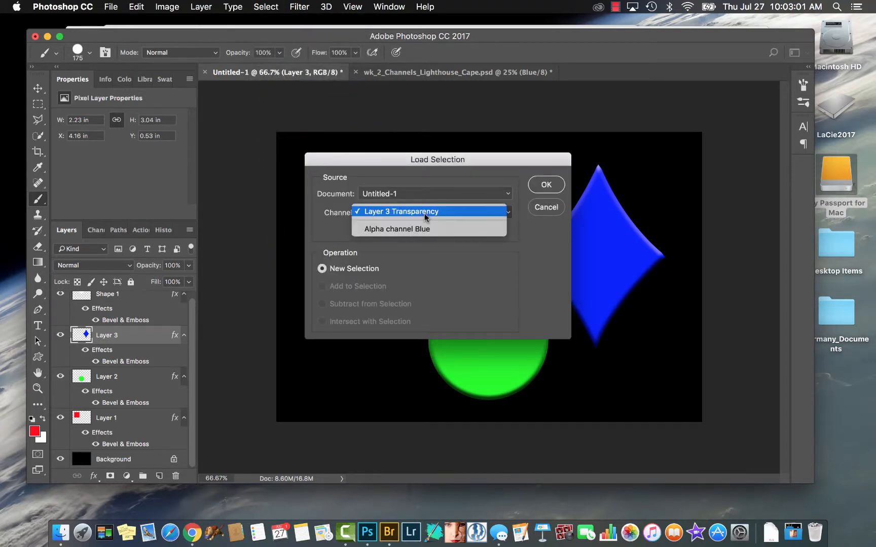
left_click(419, 230)
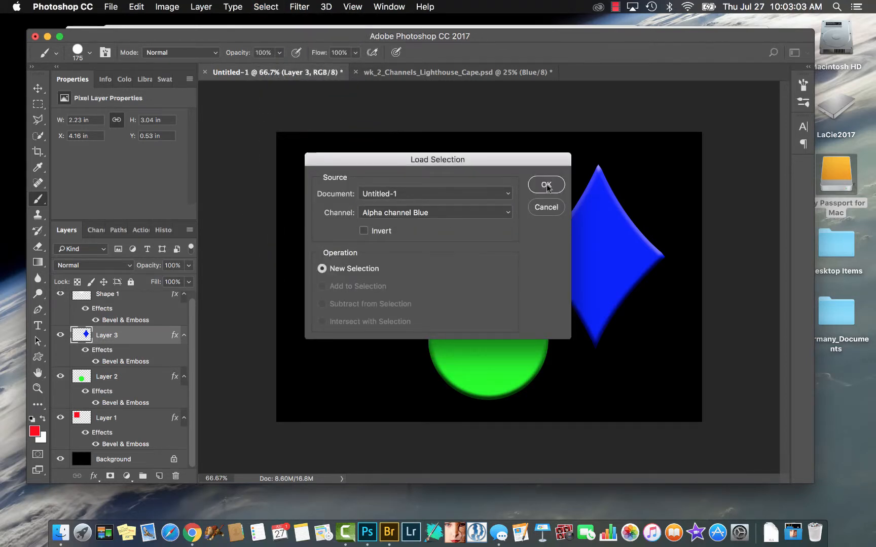
left_click(551, 182)
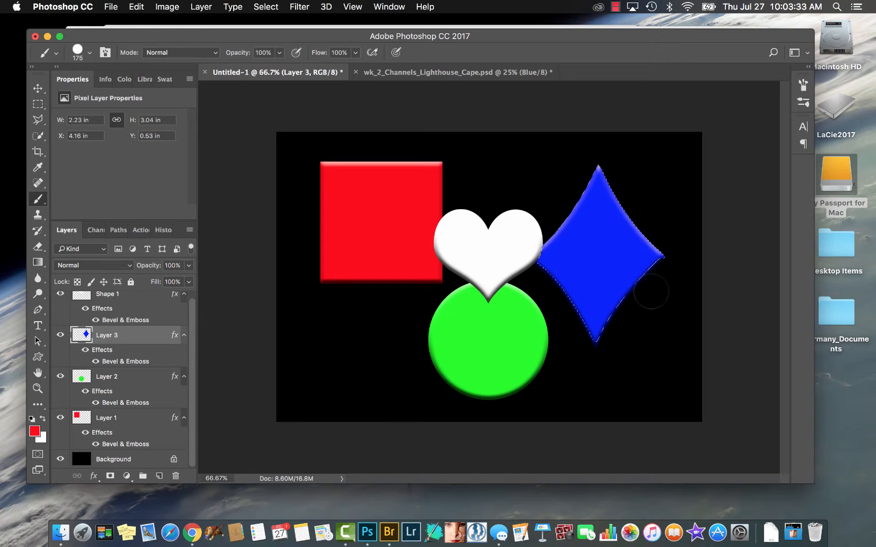
Clear the selection, reload it directly from the alpha channel, and display that channel on its own
left_click(91, 230)
key("super+d")
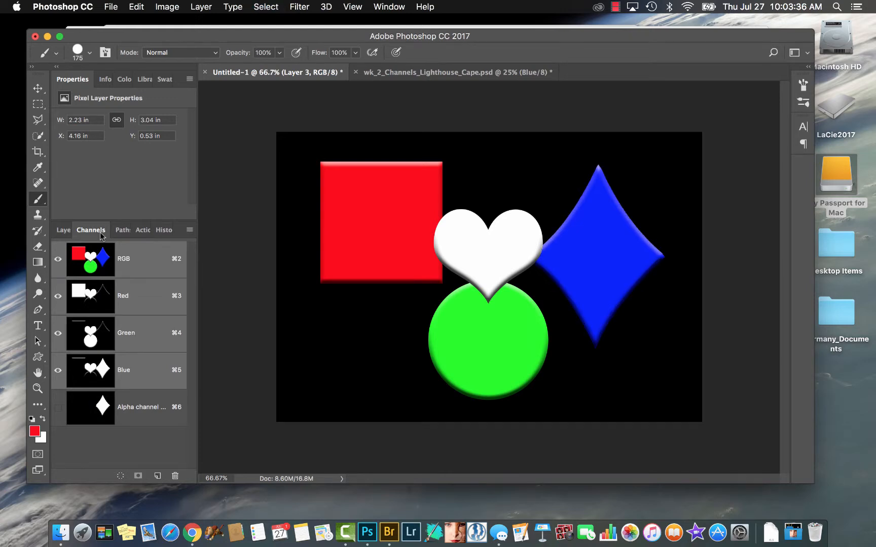
left_click(102, 413, "super")
left_click(102, 413)
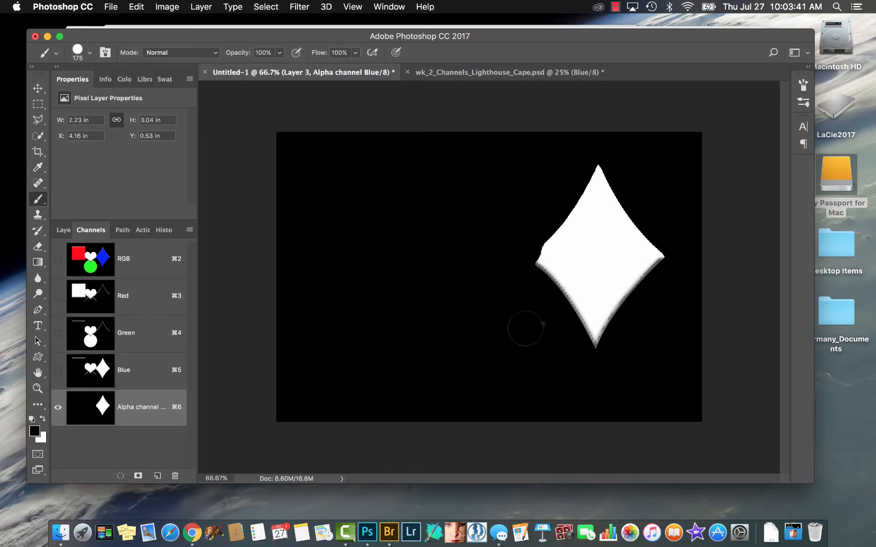
Apply a Gaussian Blur with a slightly increased radius to the selected diamond in the alpha channel
left_click(267, 7)
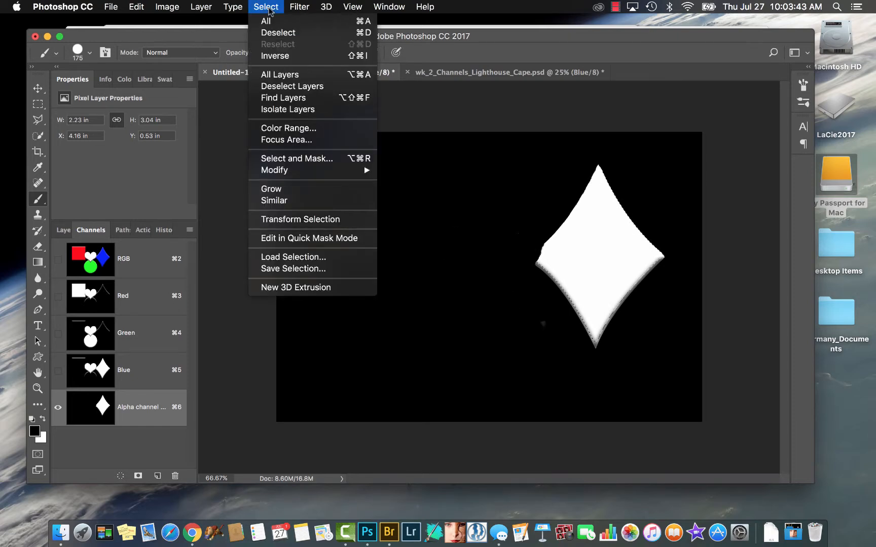
mouse_move(304, 7)
mouse_move(313, 152)
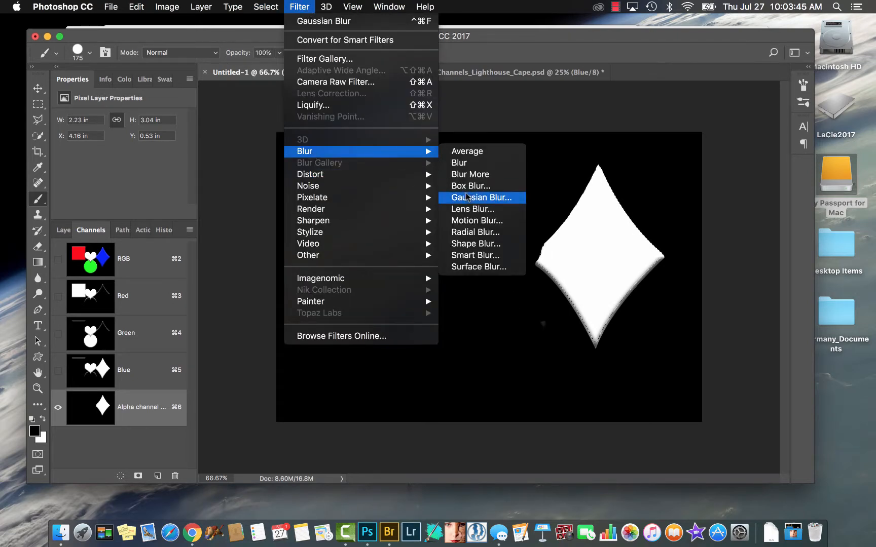
left_click(466, 197)
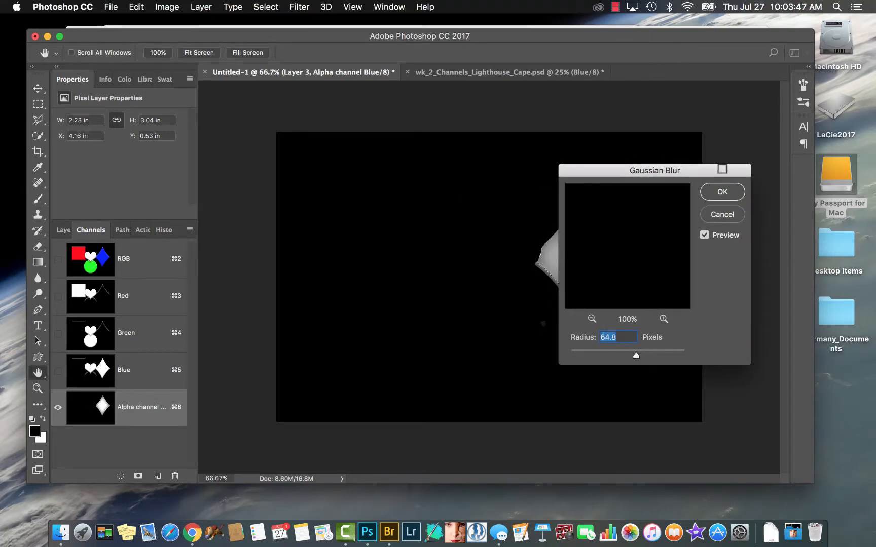
left_click_drag(722, 169, 412, 165)
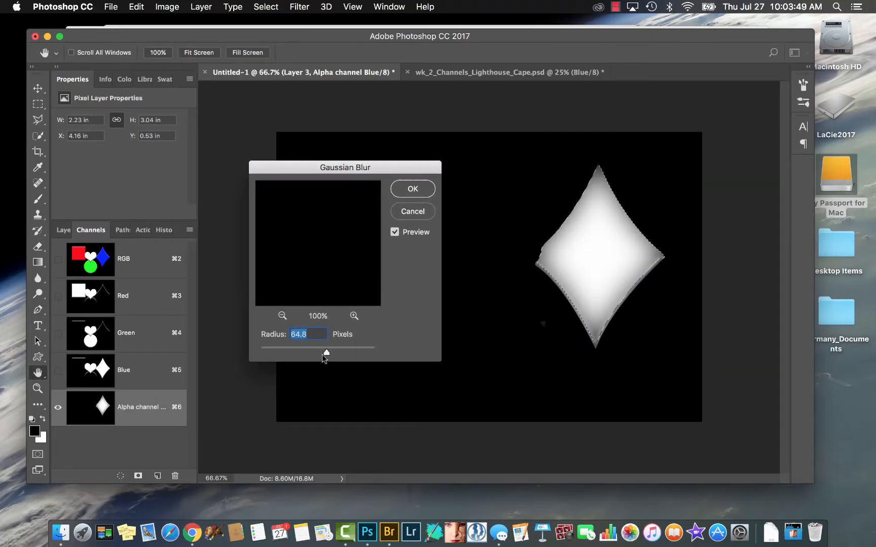
left_click_drag(325, 354, 334, 354)
left_click(405, 190)
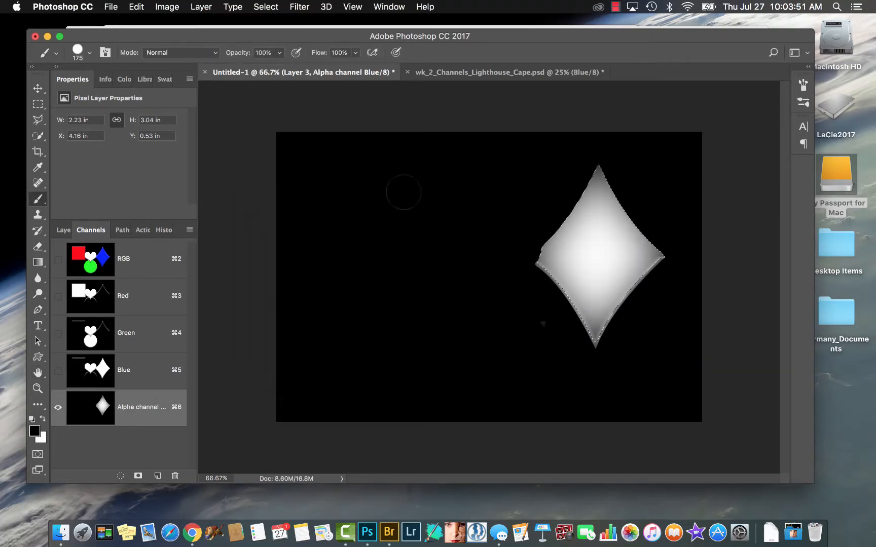
Distort the selected diamond in the alpha channel with the Wave filter
left_click(302, 7)
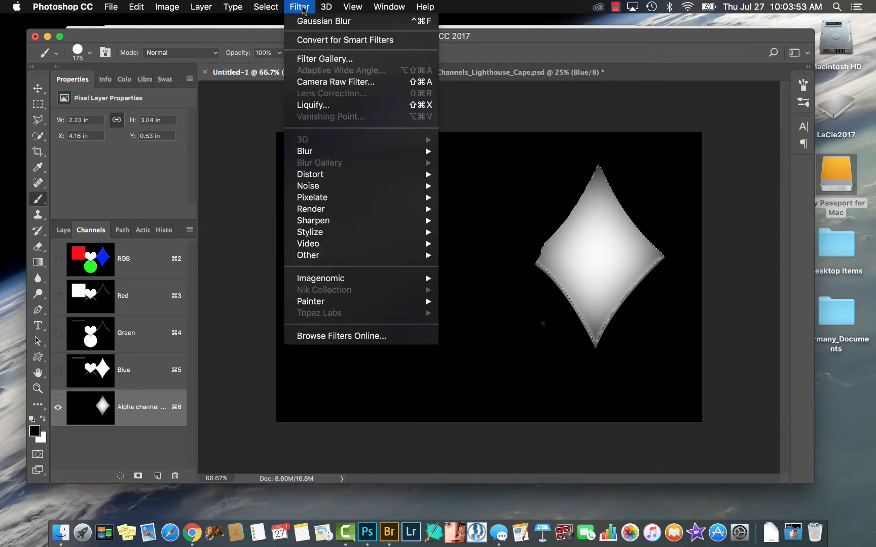
mouse_move(314, 188)
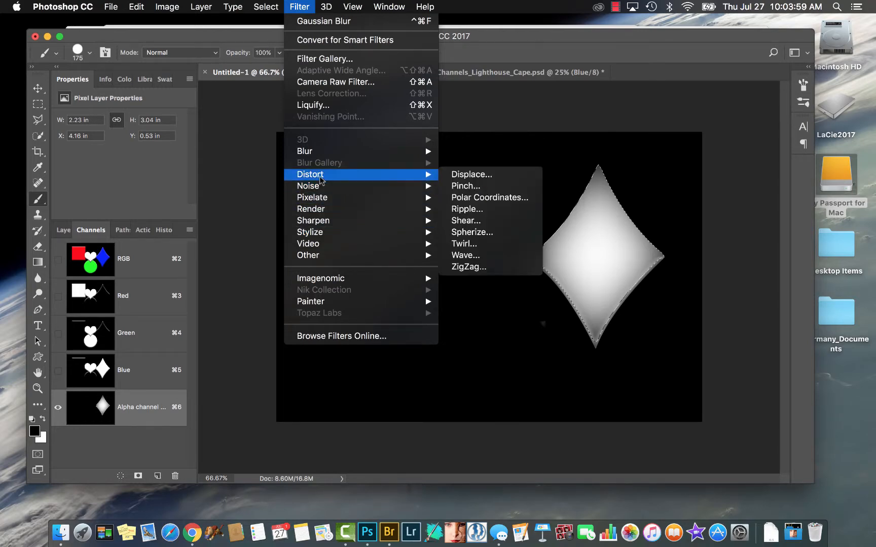
left_click(469, 255)
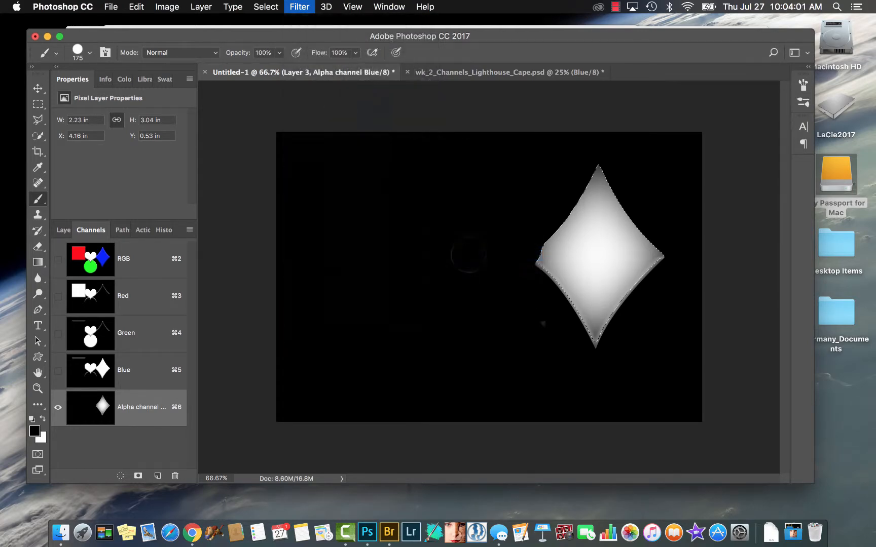
left_click(404, 161)
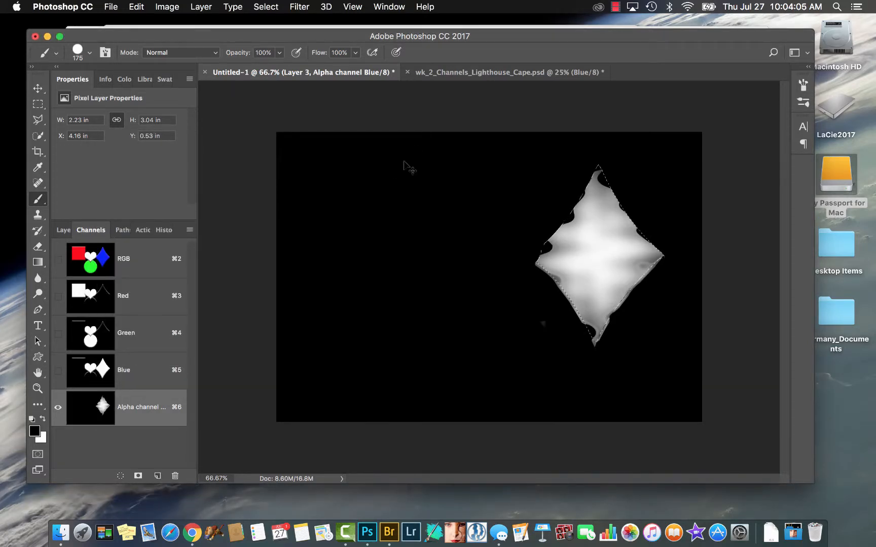
Deselect the diamond and reapply the Wave filter to the whole alpha channel
key("super+d")
left_click(298, 6)
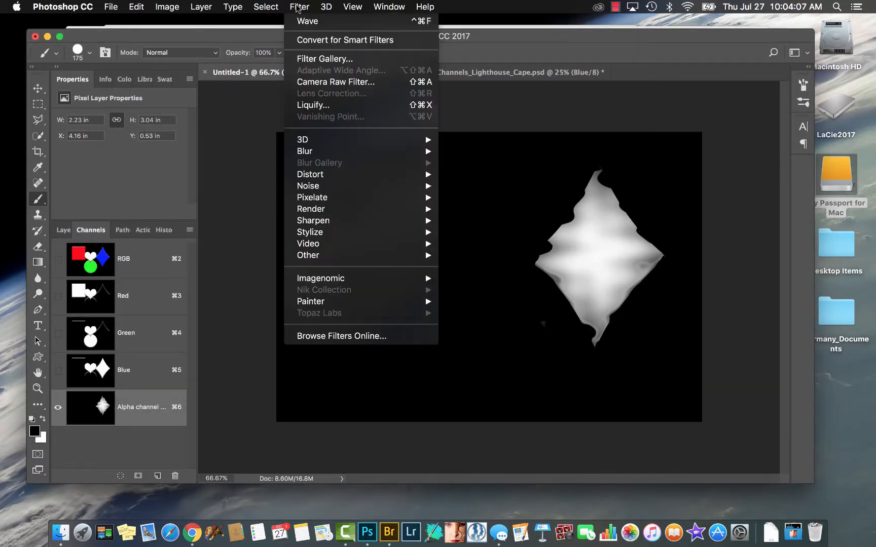
left_click(304, 21)
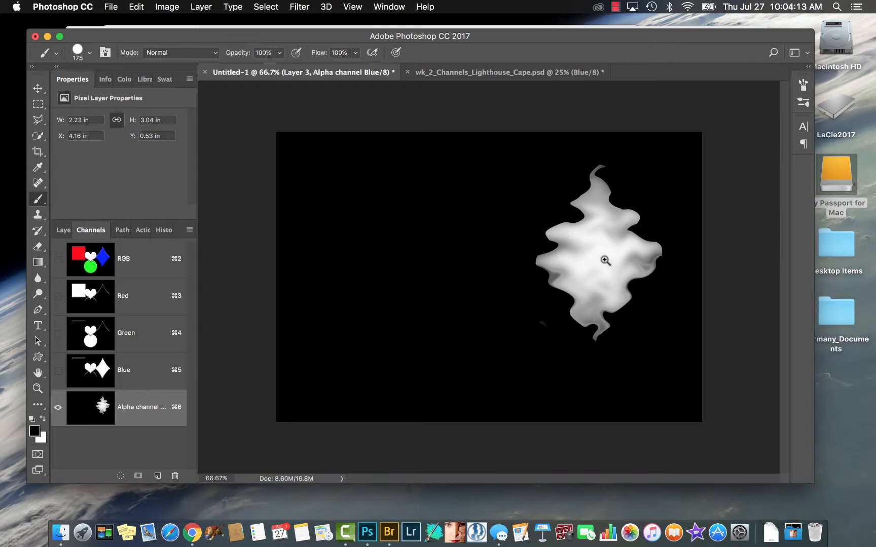
Examine the distorted alpha channel up close and compare it with the Red, Green and Blue channels
left_click_drag(604, 260, 645, 272)
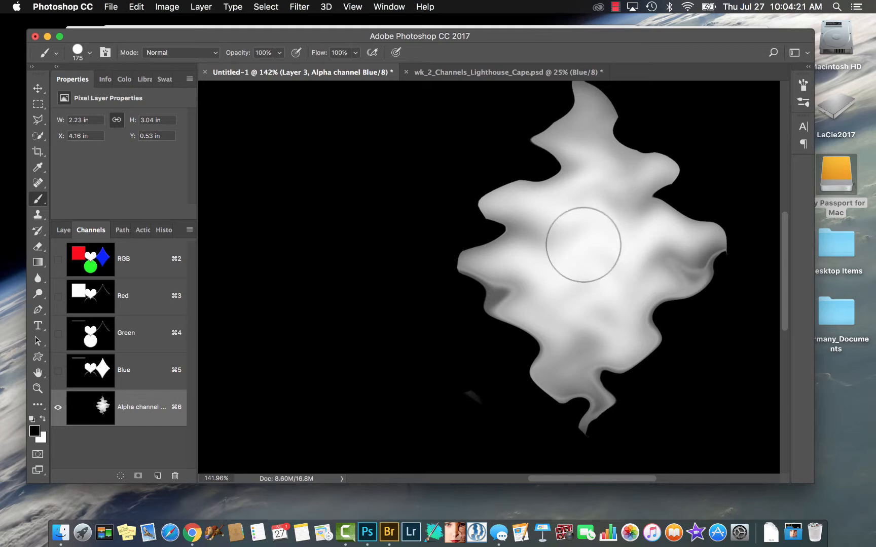
left_click(143, 302)
left_click(140, 332)
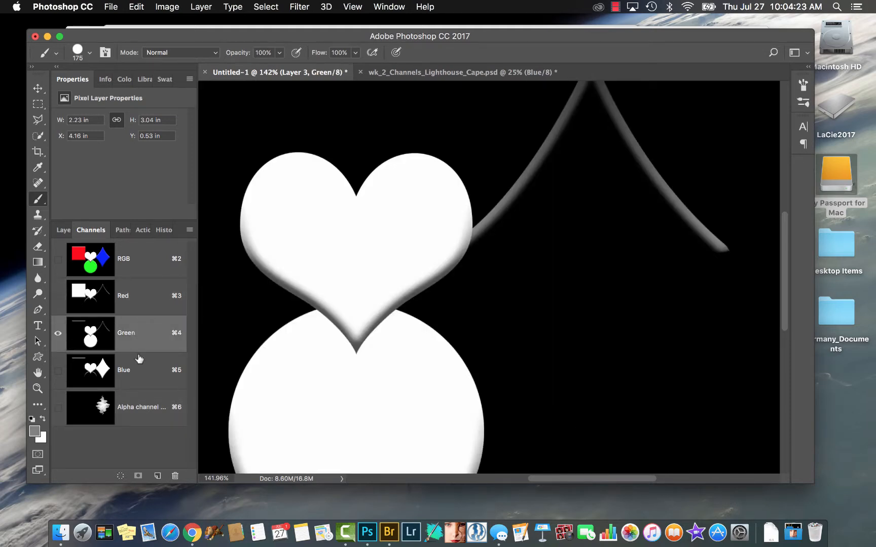
left_click(140, 375)
left_click(141, 417)
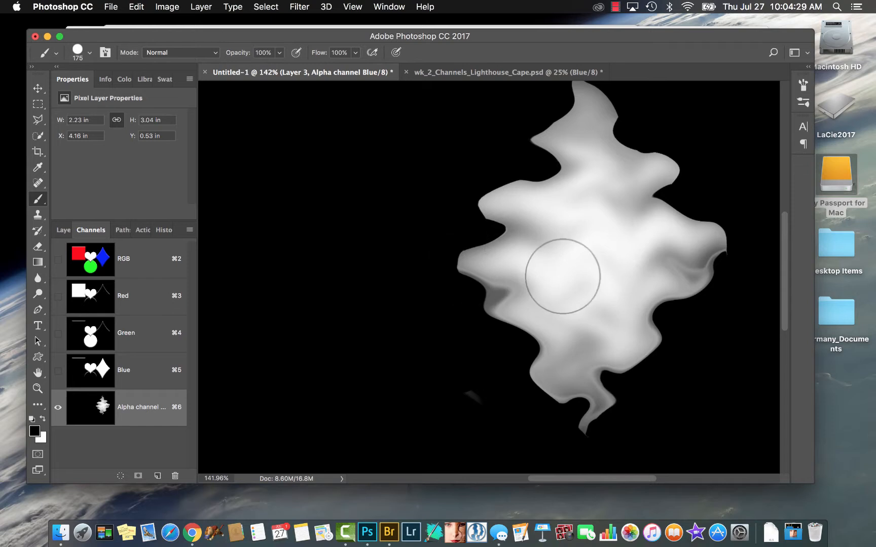
key("super+1")
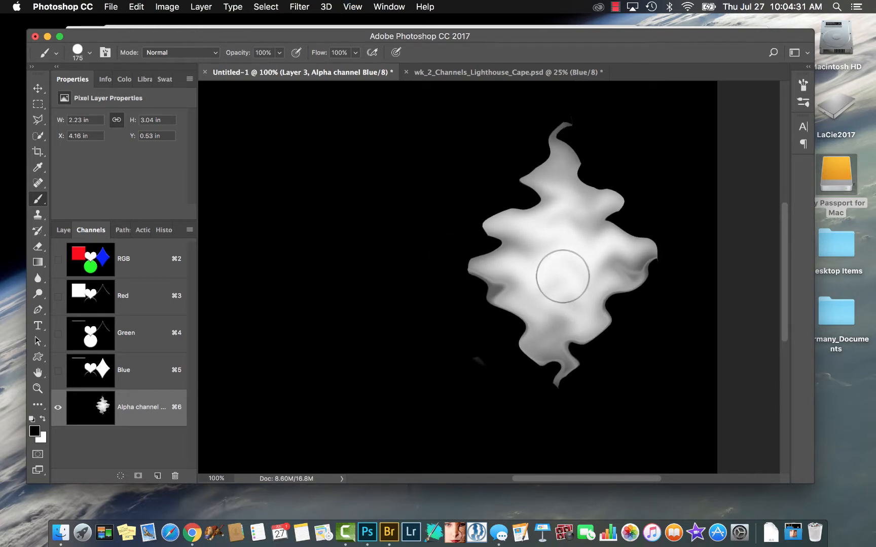
Load the wavy shape in the alpha channel as a selection
left_click(266, 6)
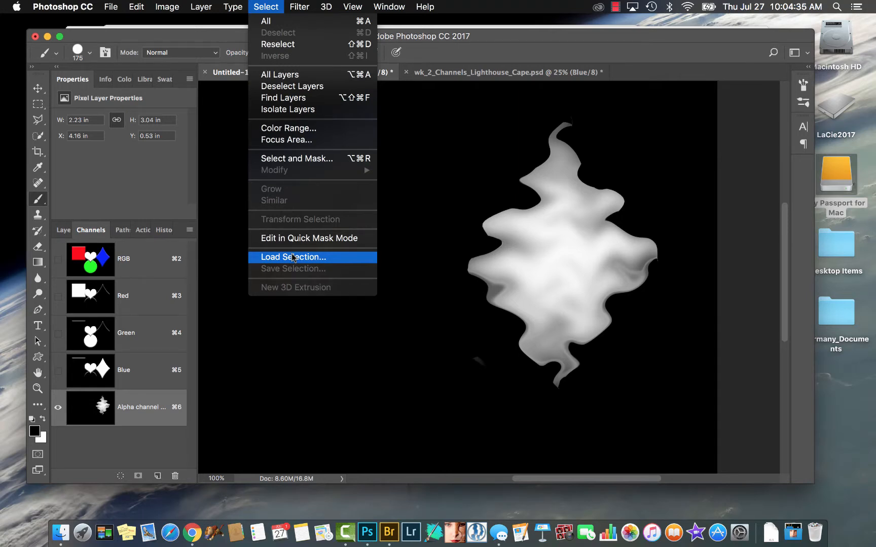
left_click(247, 2)
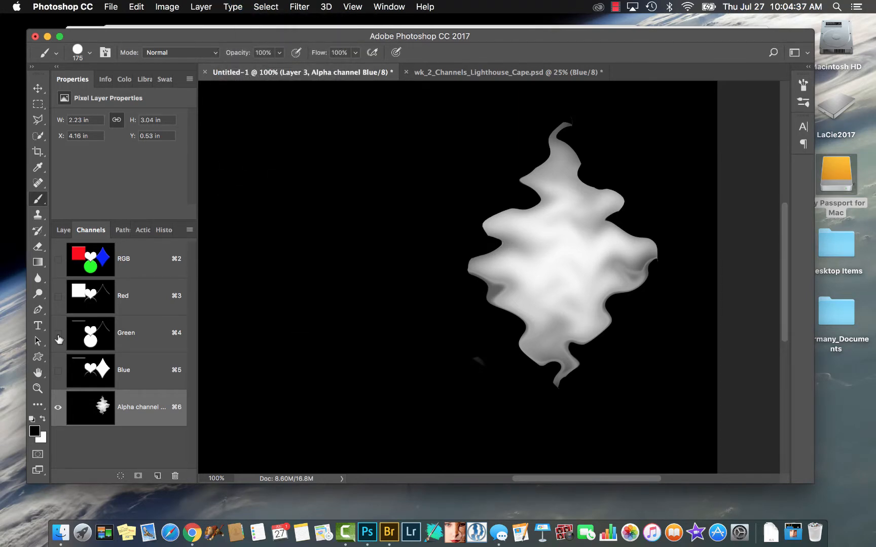
left_click(96, 408, "super")
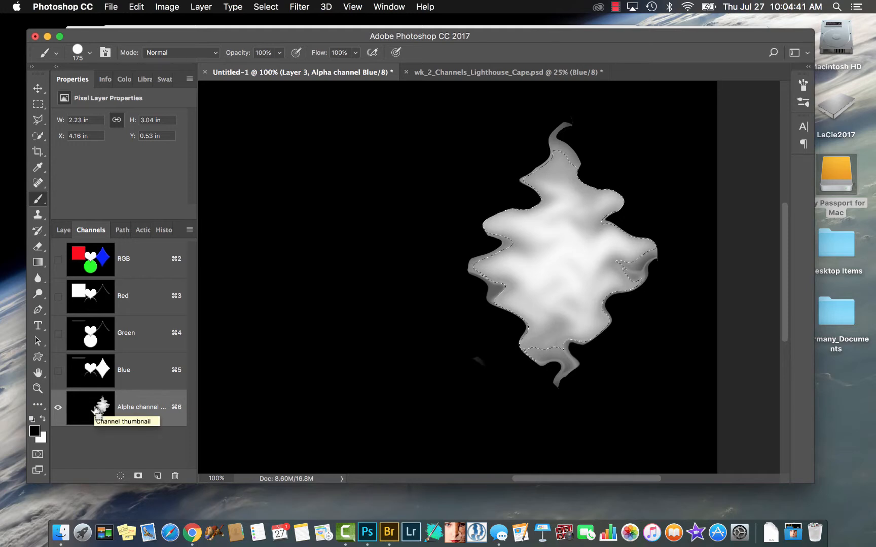
Copy the selected area of the blue diamond on Layer 3 to a new layer and hide Layer 3
left_click(62, 230)
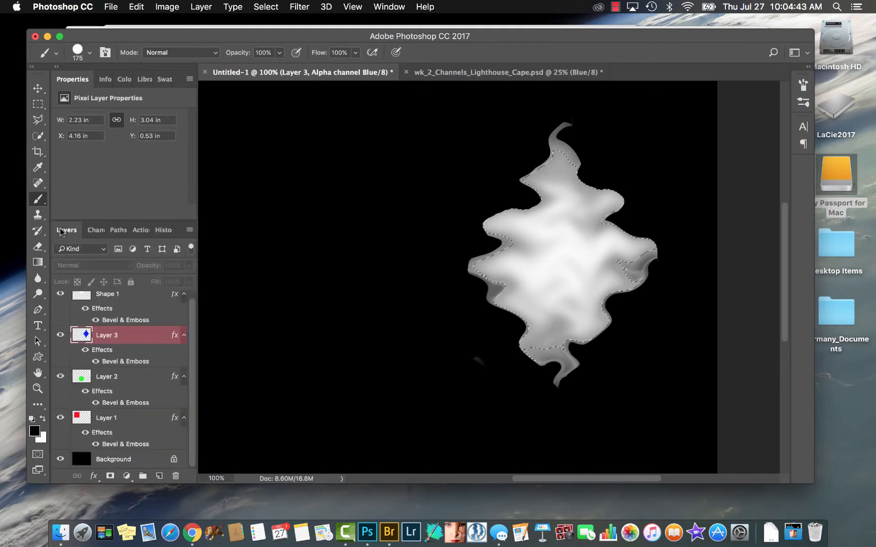
left_click(80, 336)
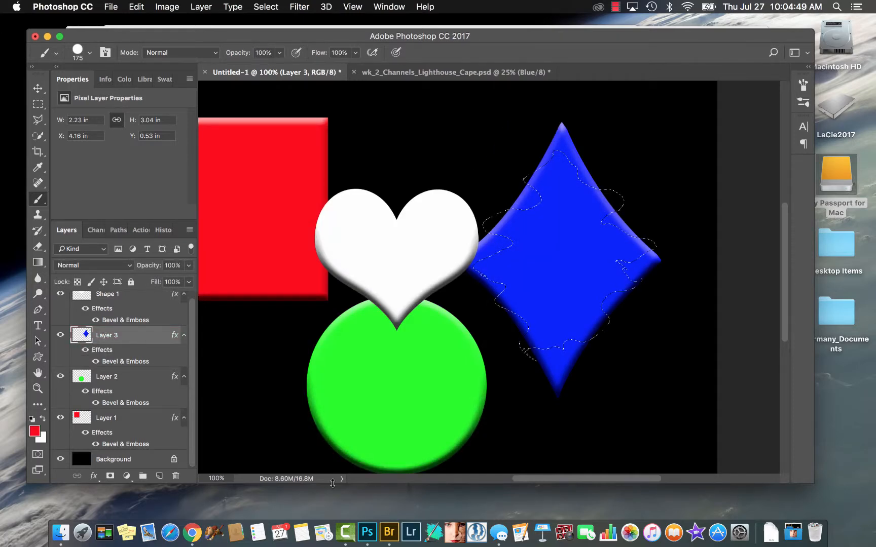
key("super+j")
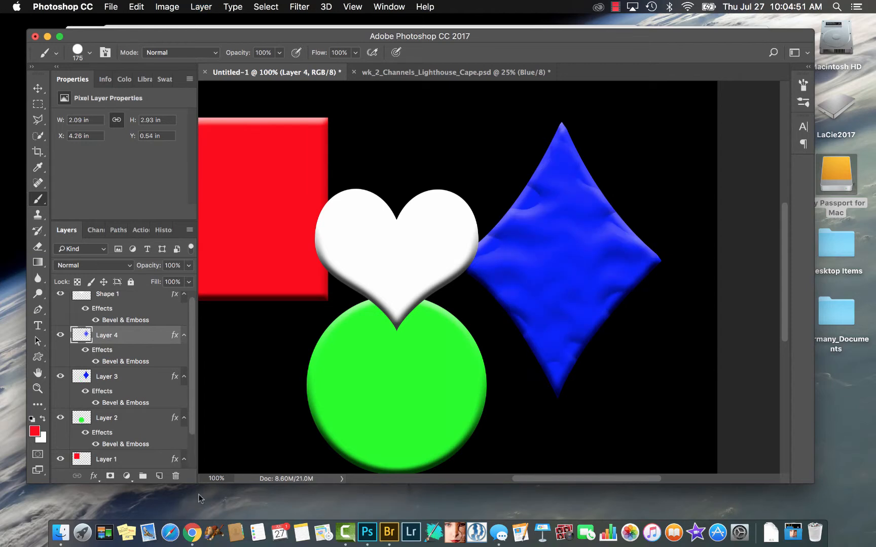
left_click(60, 376)
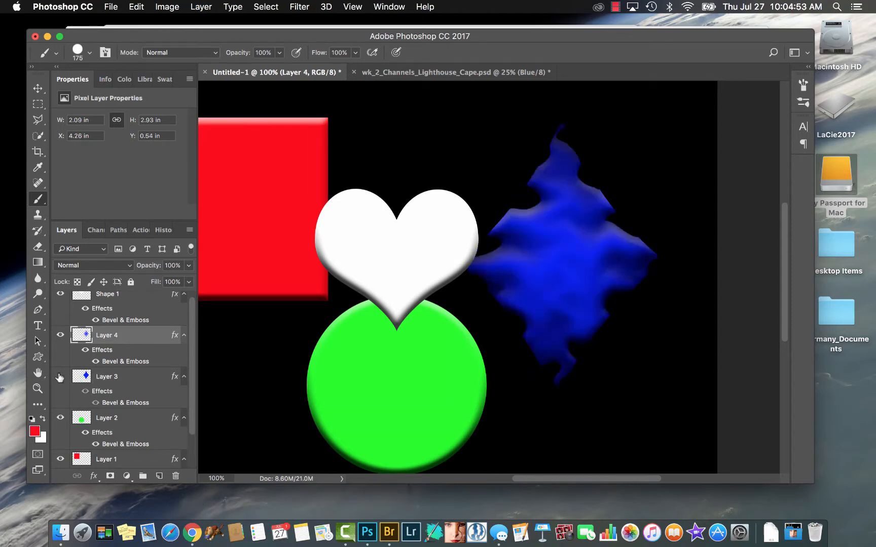
key("super+minus")
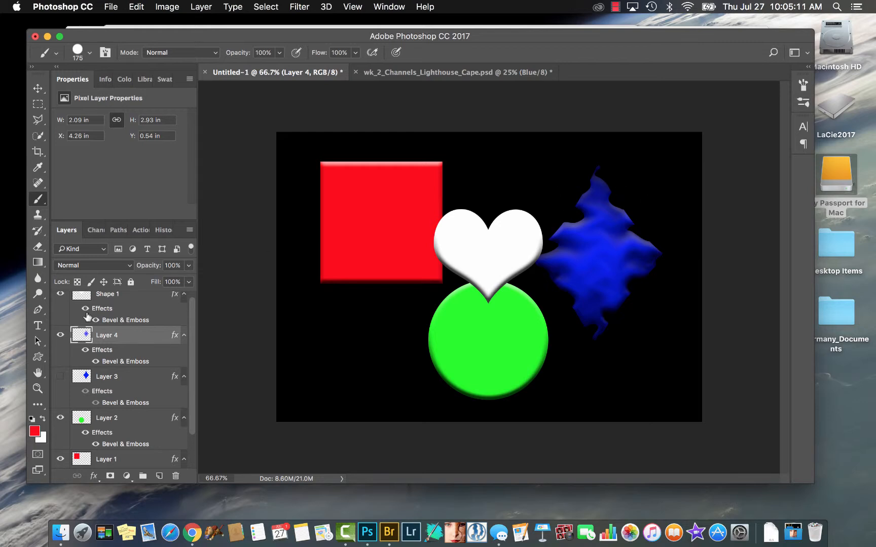
Hide the red square and green circle layers and add an empty layer directly above the Background
scroll(87, 412, "down", 2)
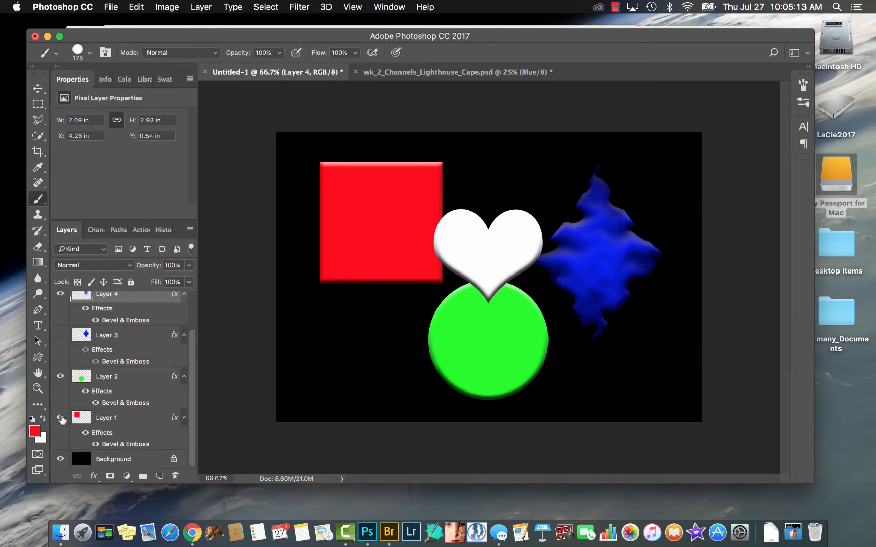
left_click_drag(62, 418, 60, 376)
left_click(81, 460)
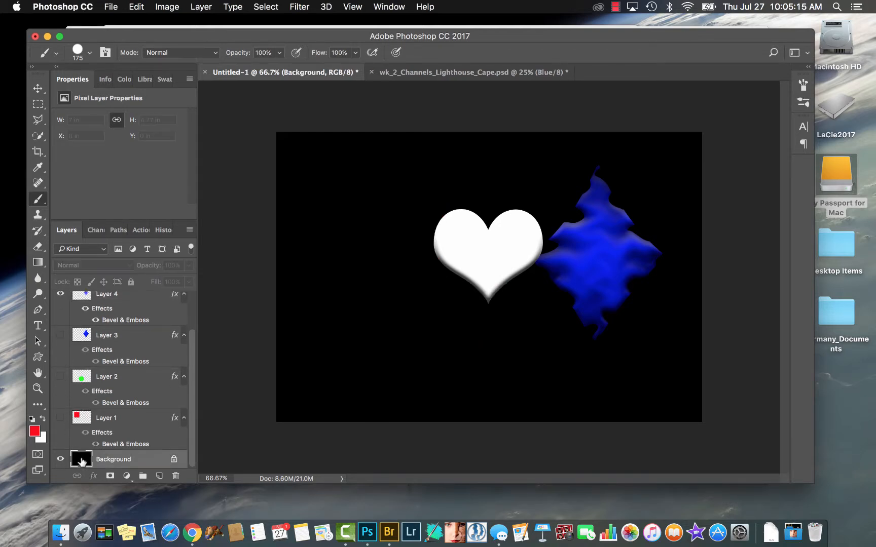
left_click(159, 476)
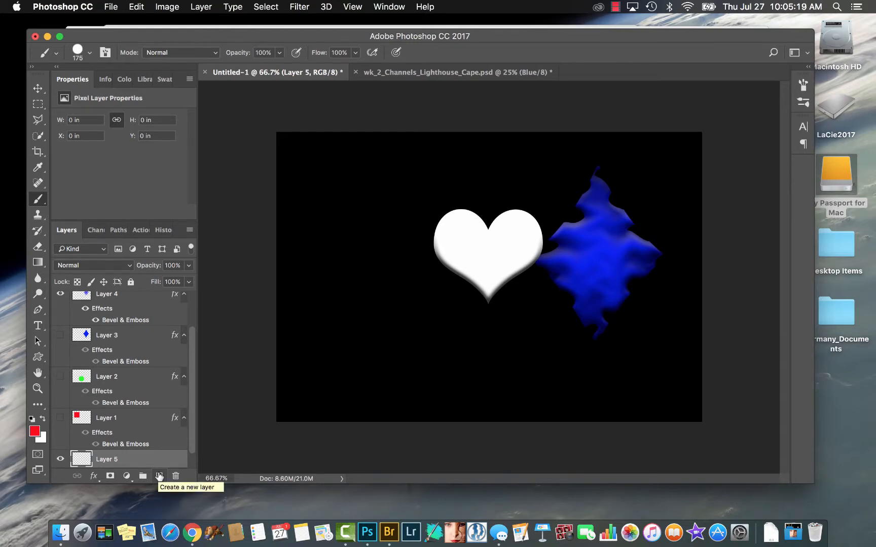
left_click(88, 457)
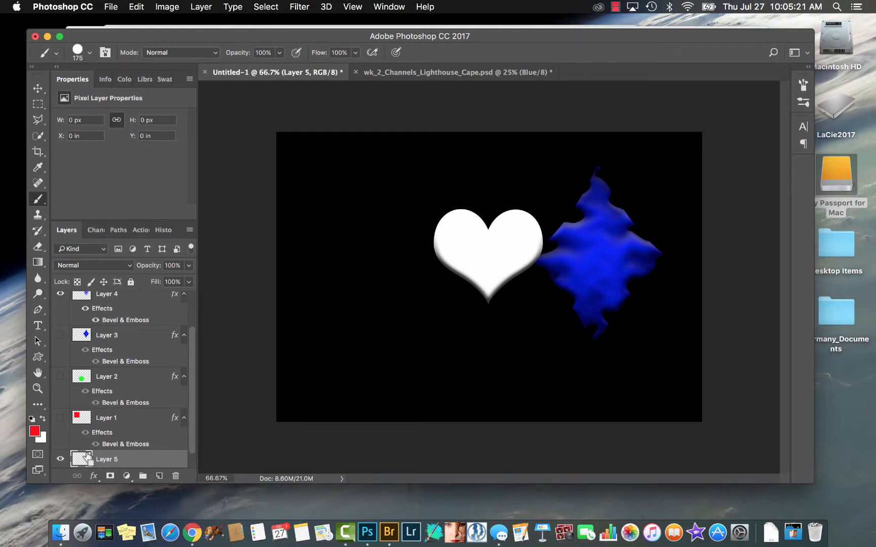
Fill Layer 5 with white, and hide it together with the Background to view the heart and wavy diamond over transparency
key("super+BackSpace")
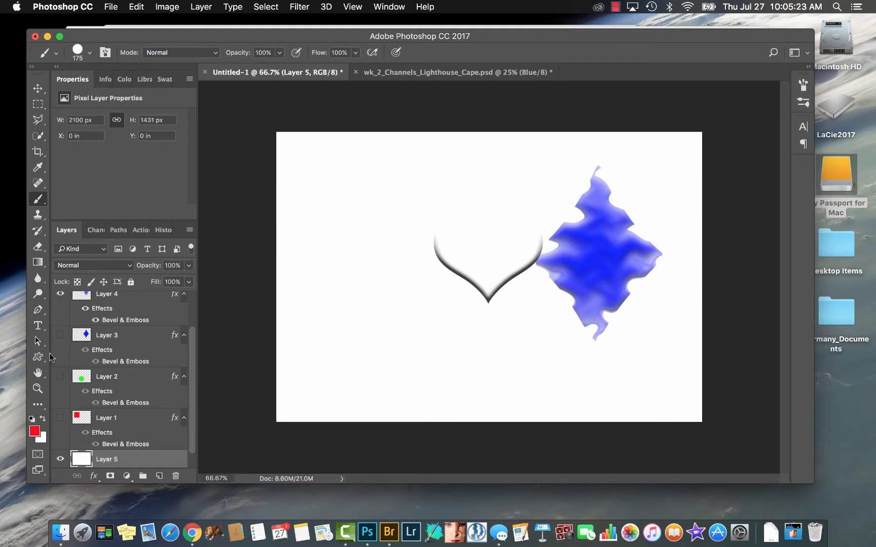
left_click_drag(637, 256, 676, 278)
scroll(88, 389, "down", 1)
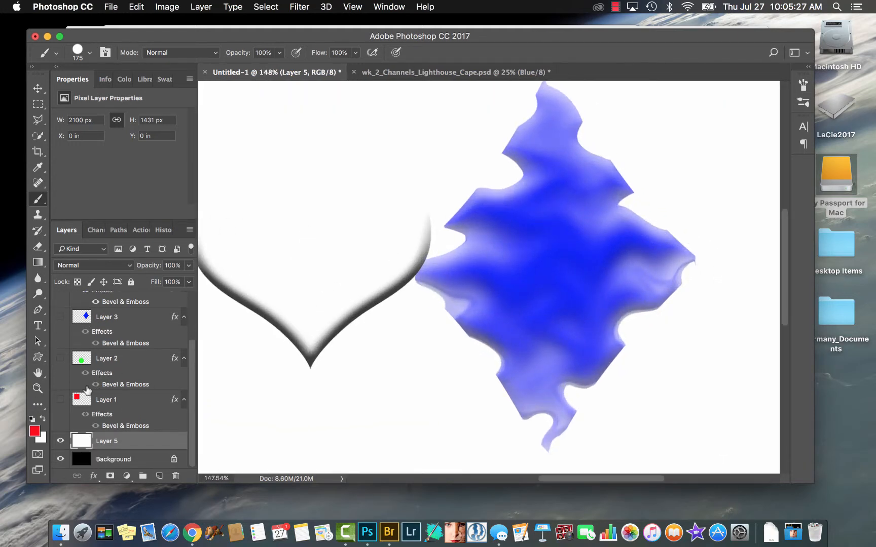
left_click_drag(60, 440, 60, 459)
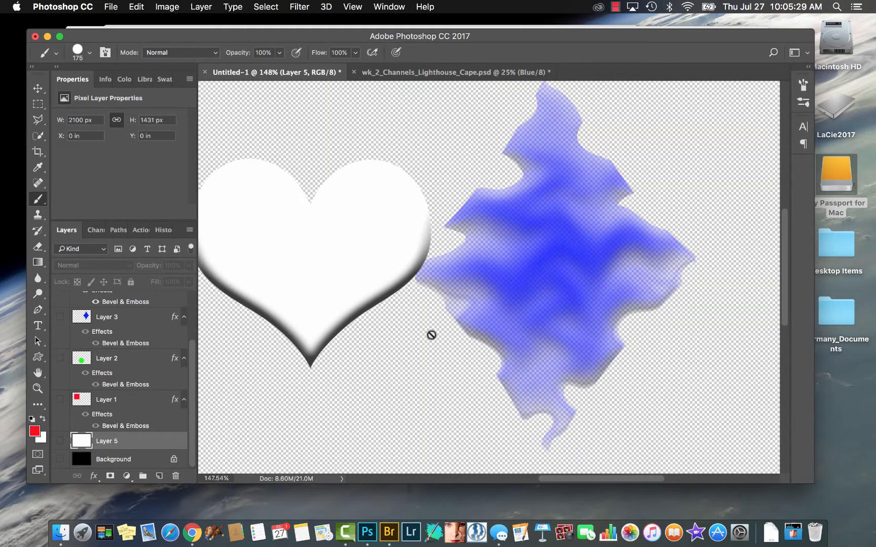
mouse_move(645, 244)
left_mouse_down()
mouse_move(694, 270)
mouse_move(647, 246)
left_mouse_up()
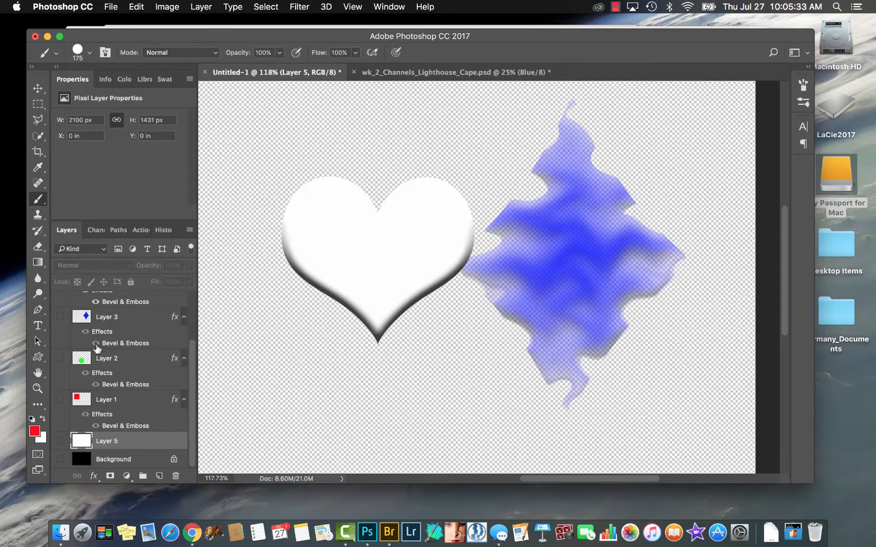
Make the red square, green circle and original blue diamond layers visible again, along with white Layer 5 and the Background
left_click_drag(60, 399, 61, 277)
scroll(145, 381, "down", 3)
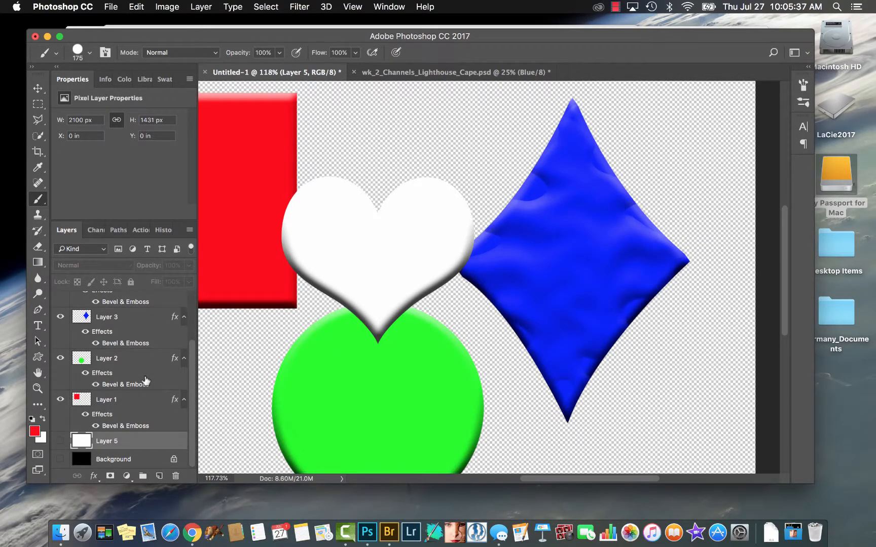
left_click(60, 441)
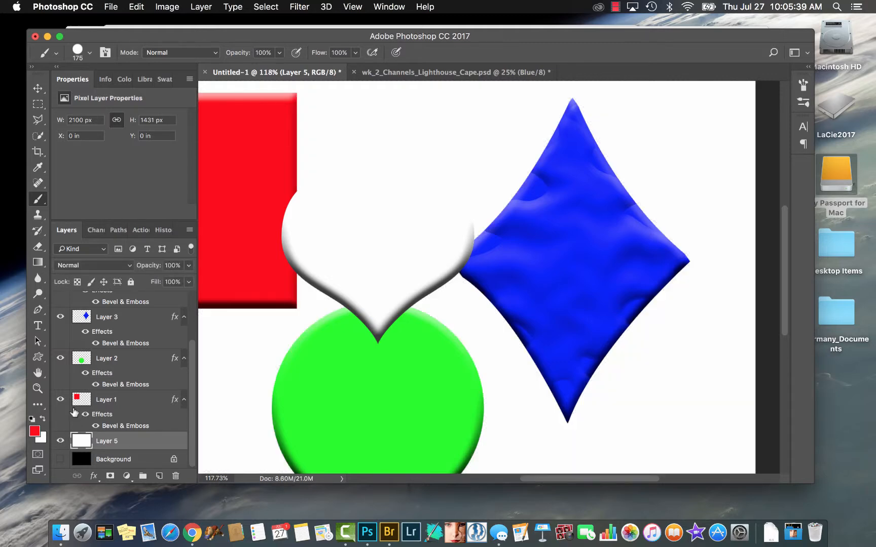
left_click(60, 459)
Apply a Curves adjustment to the blue diamond on Layer 3, lowering the RGB curve to output 101 at input 166
left_click(95, 324)
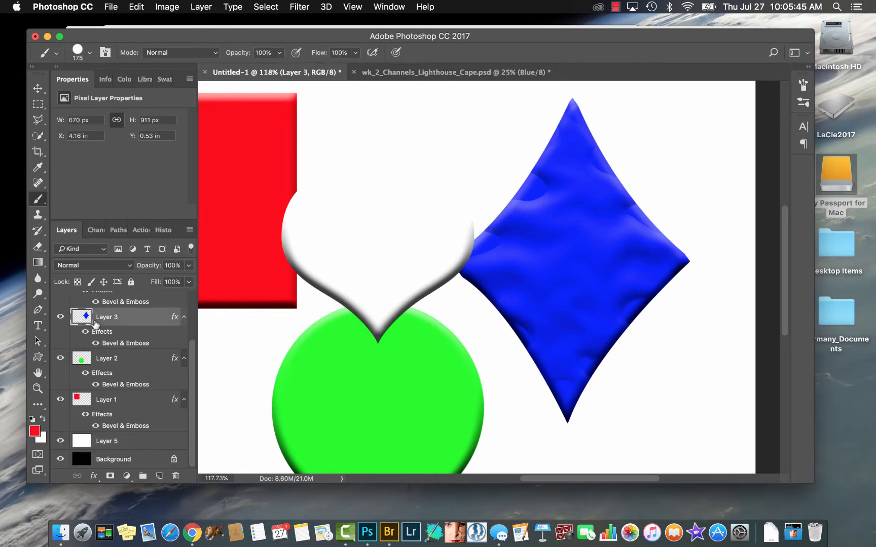
key("super+m")
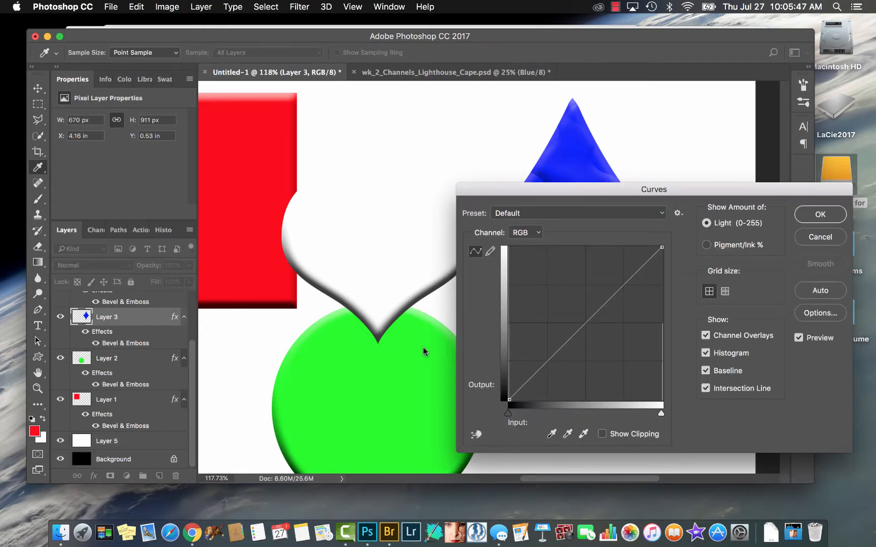
left_click_drag(580, 328, 597, 337)
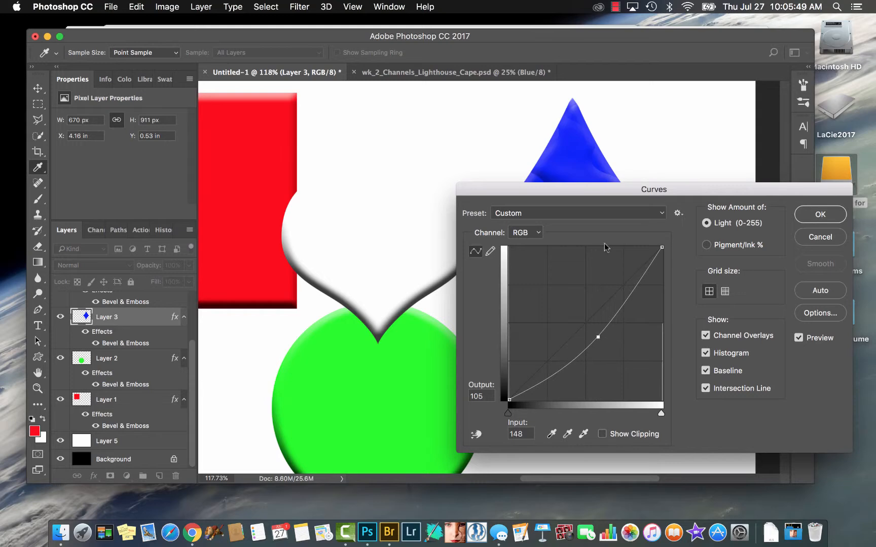
left_click_drag(611, 190, 199, 84)
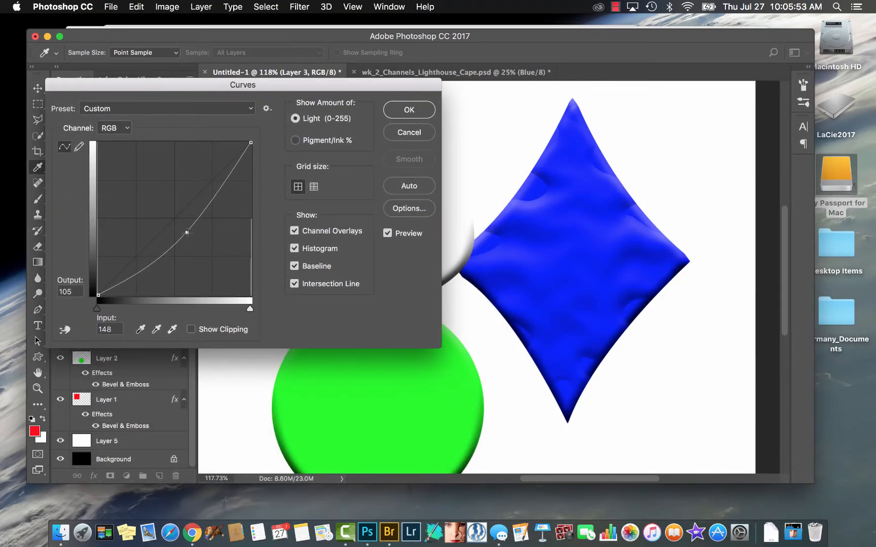
left_click_drag(187, 233, 197, 234)
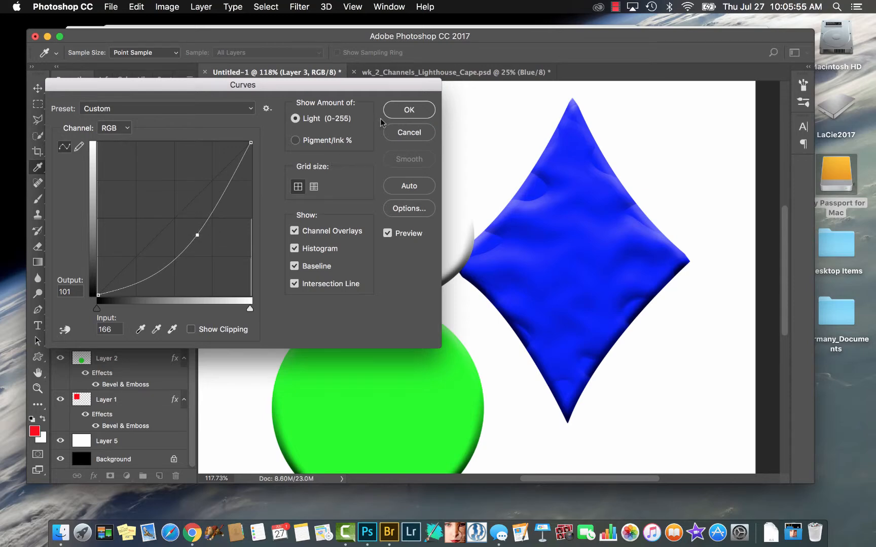
left_click(409, 109)
key("super+equal")
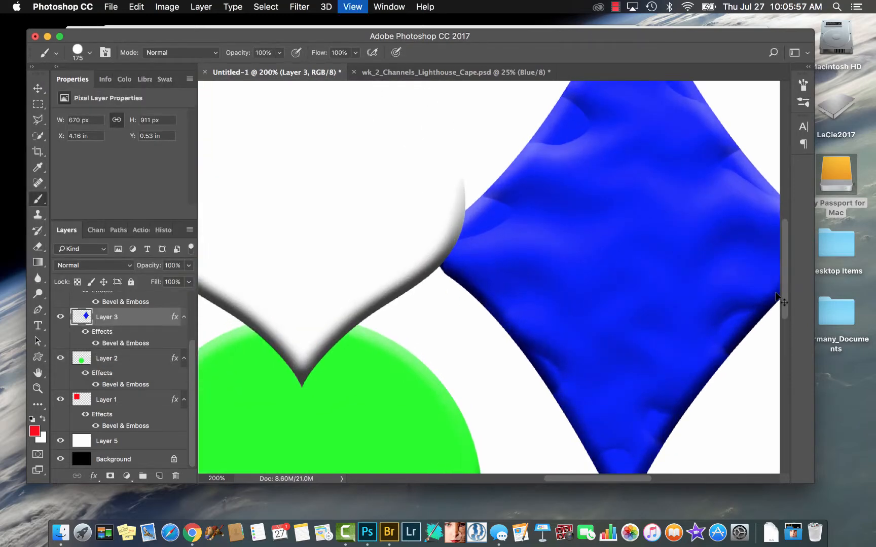
key("super+minus")
key("super+minus")
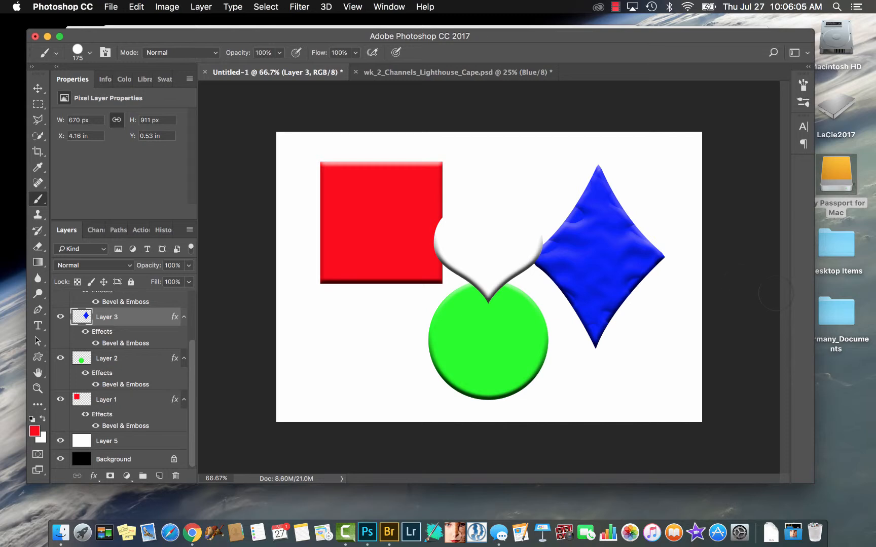
Hide the effects of Layer 3, and view that layer in isolation before restoring the visibility of all other layers
left_click(87, 331)
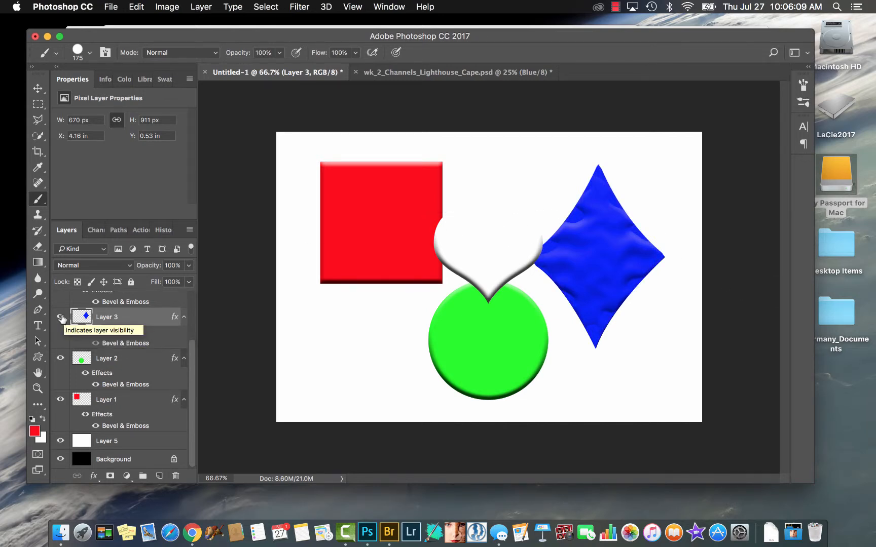
scroll(69, 325, "up", 1)
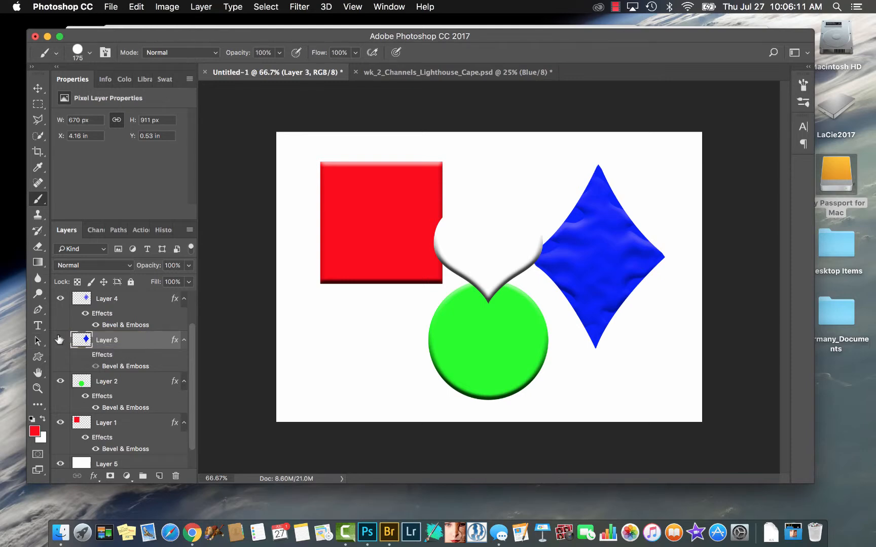
left_click(62, 341, "alt")
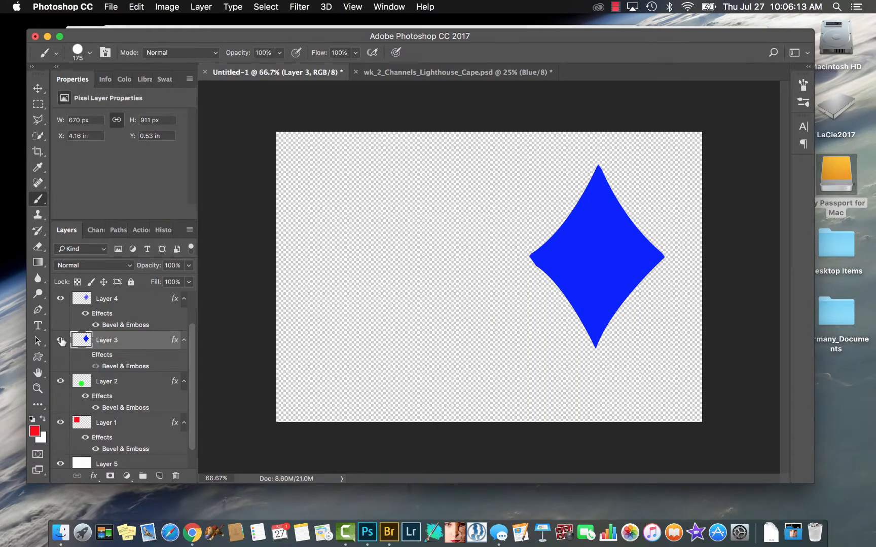
left_click(61, 340, "alt")
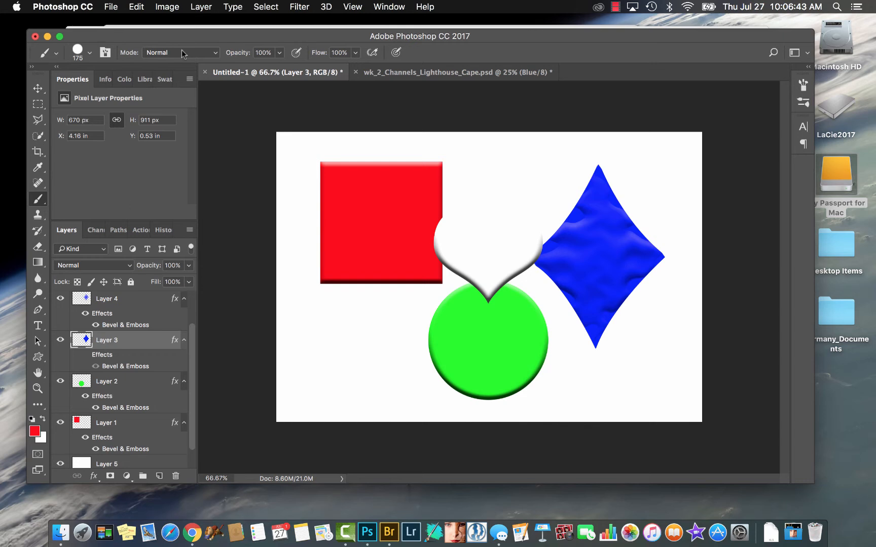
left_click(620, 7)
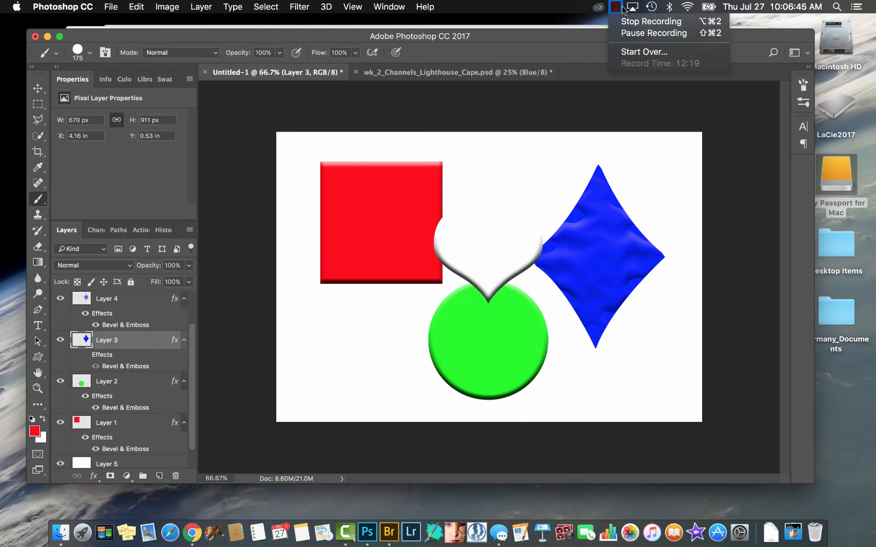